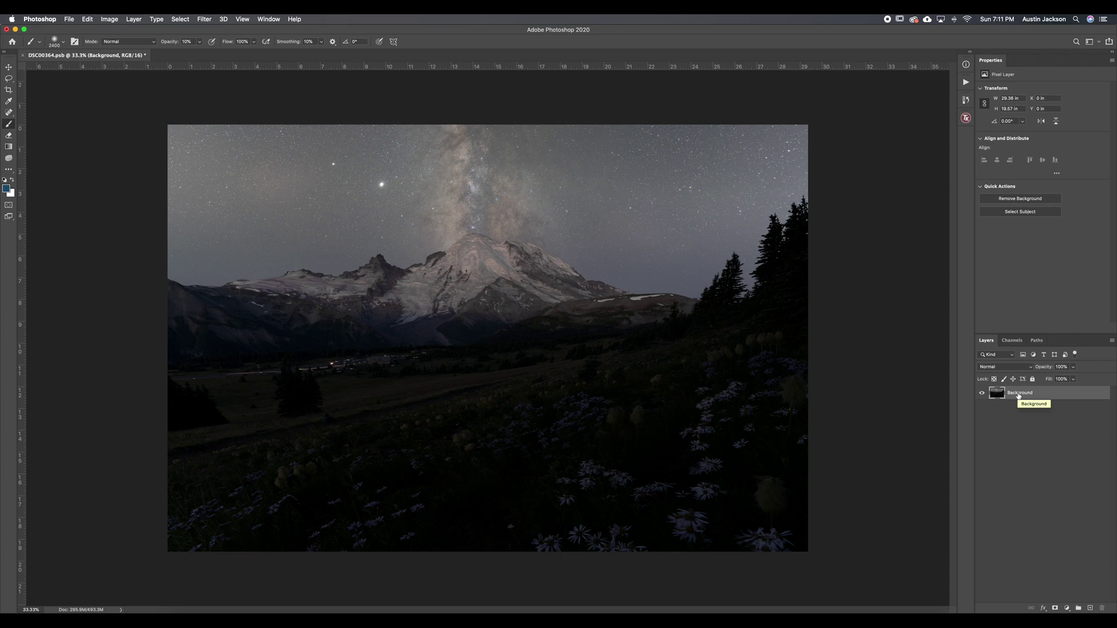
Step: Duplicate the Background layer and name the copy 'Star Reduction'
drag(1015, 396, 1089, 606)
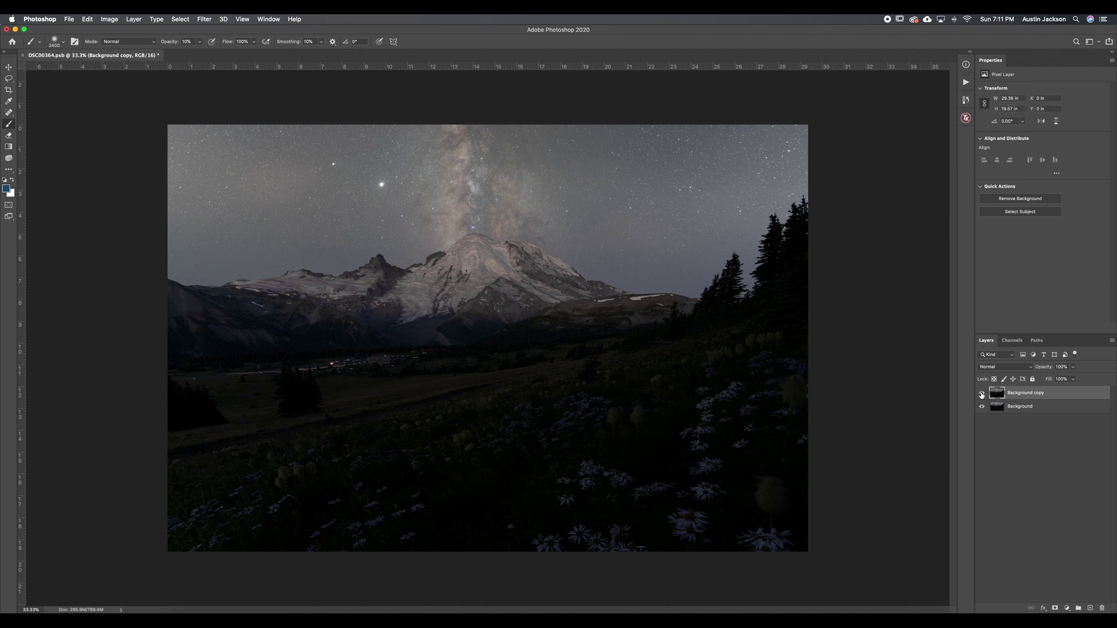
double_click(1026, 393)
text(Star Reduction)
key(Return)
Step: Open Select > Color Range, sample the night sky, and set Select to Highlights
click(186, 21)
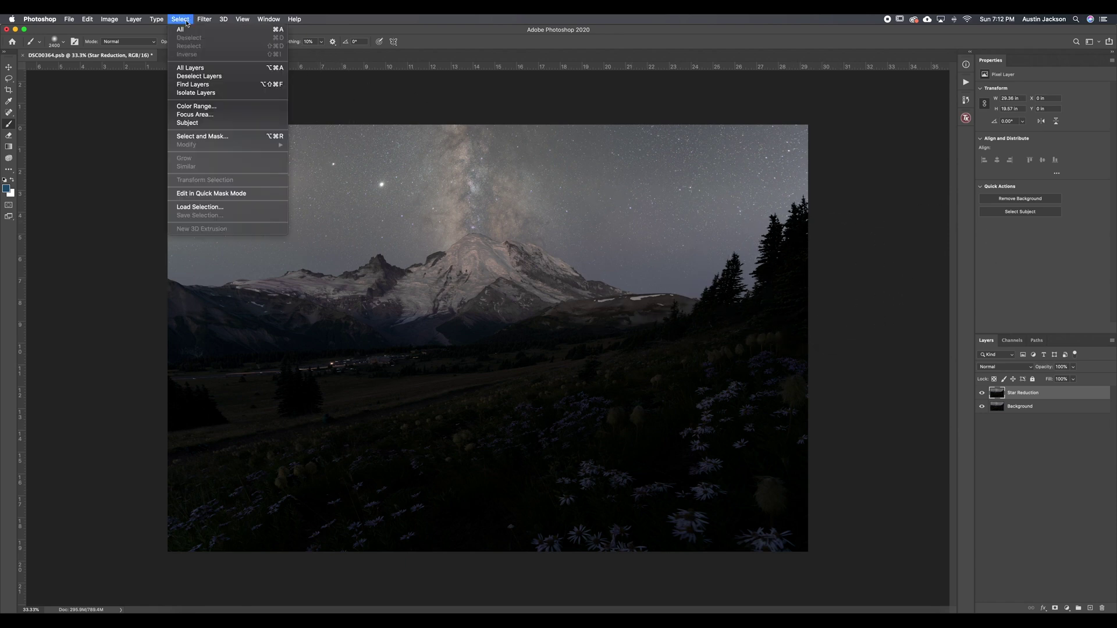
click(197, 106)
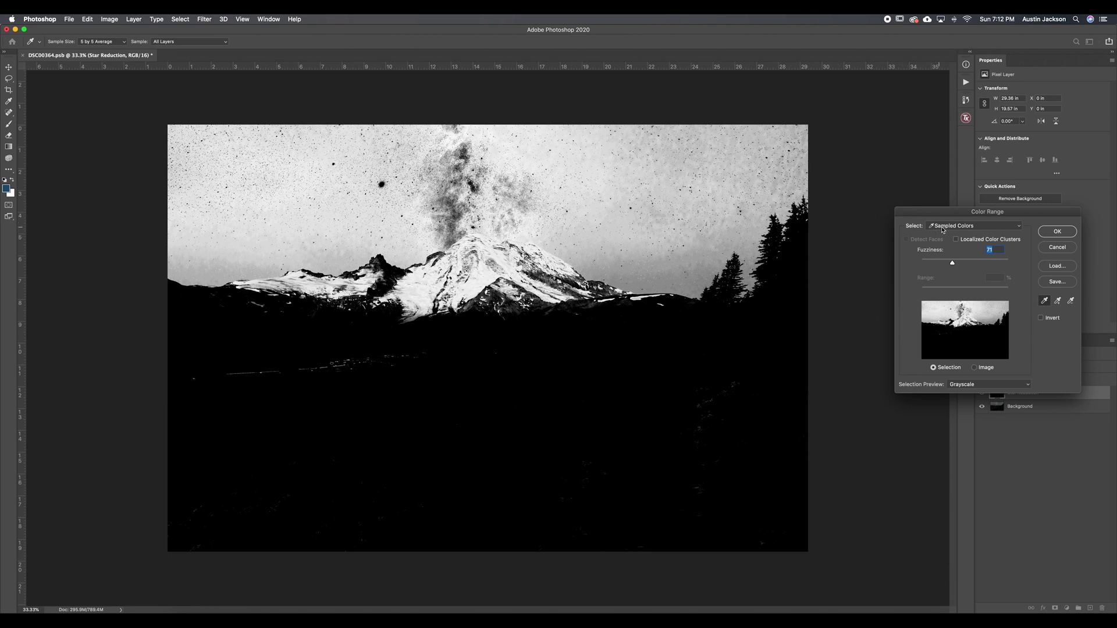
click(633, 206)
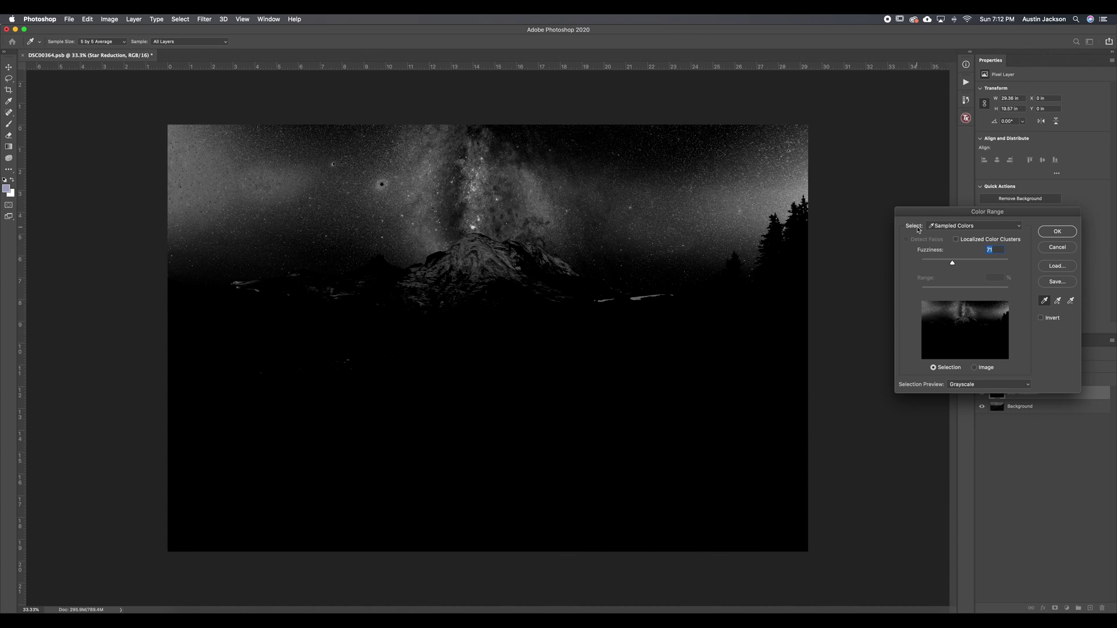
click(946, 228)
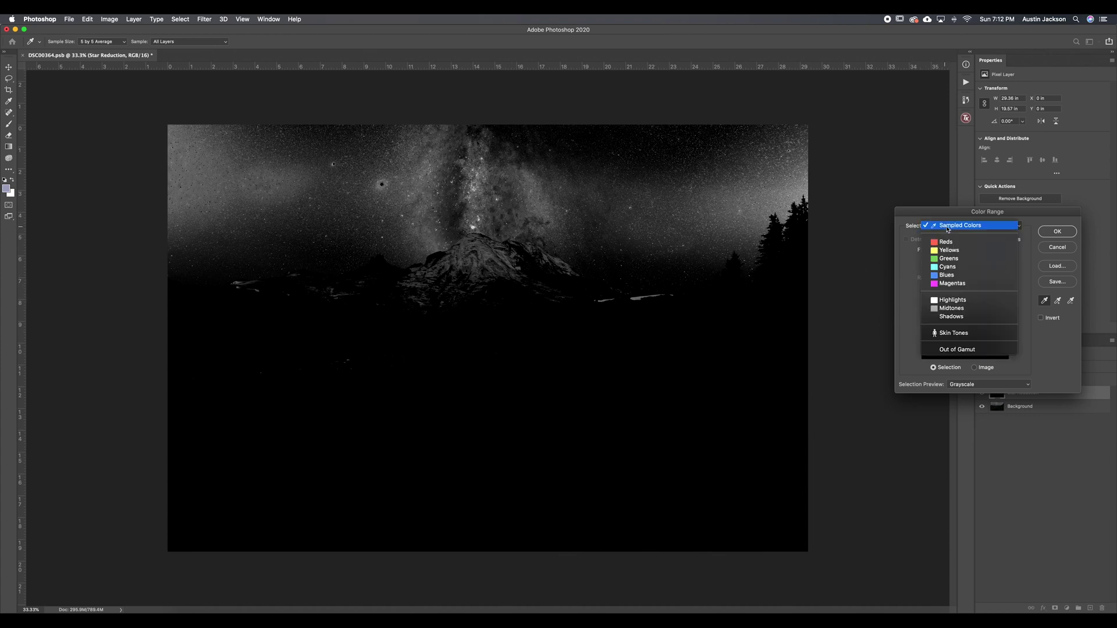
click(948, 300)
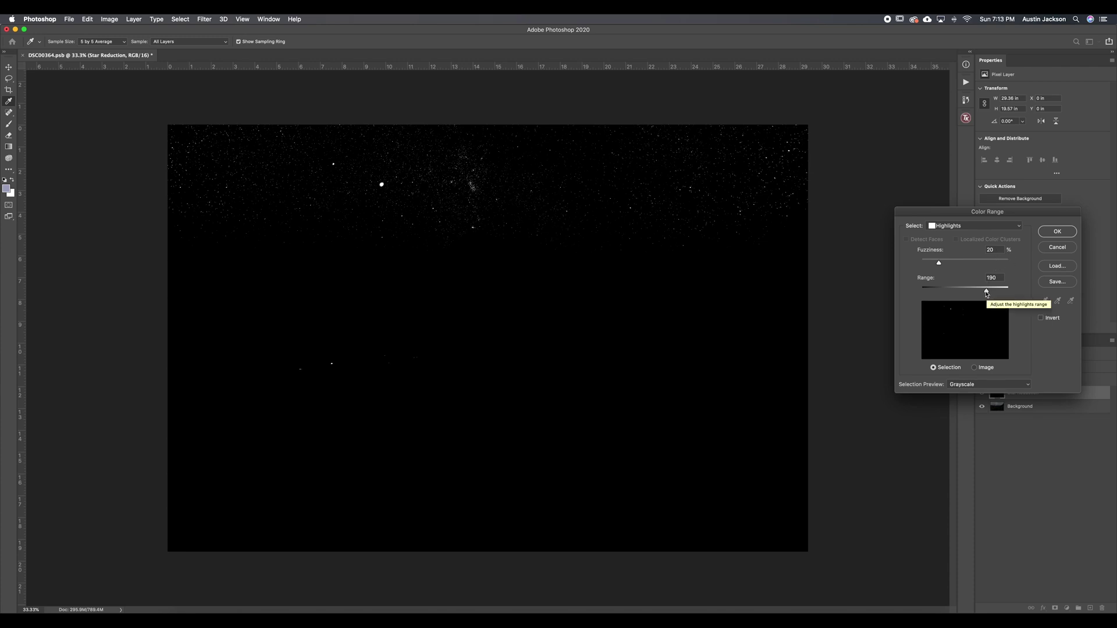
Step: Tune Color Range Highlights to Fuzziness 20 and Range about 157, then confirm
drag(987, 294, 973, 293)
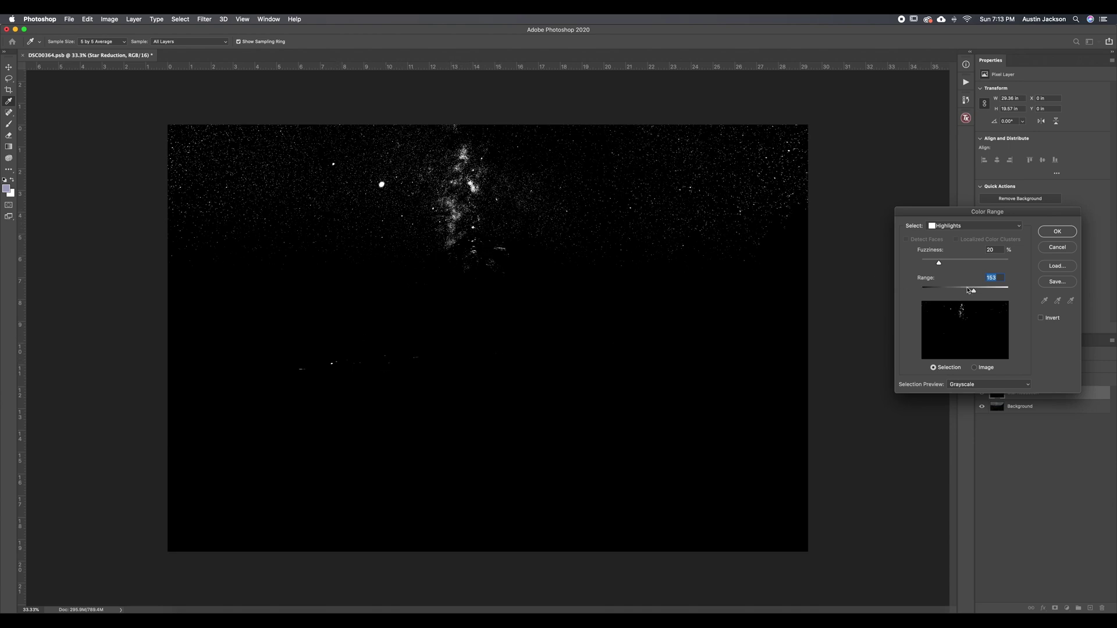
drag(975, 292, 942, 266)
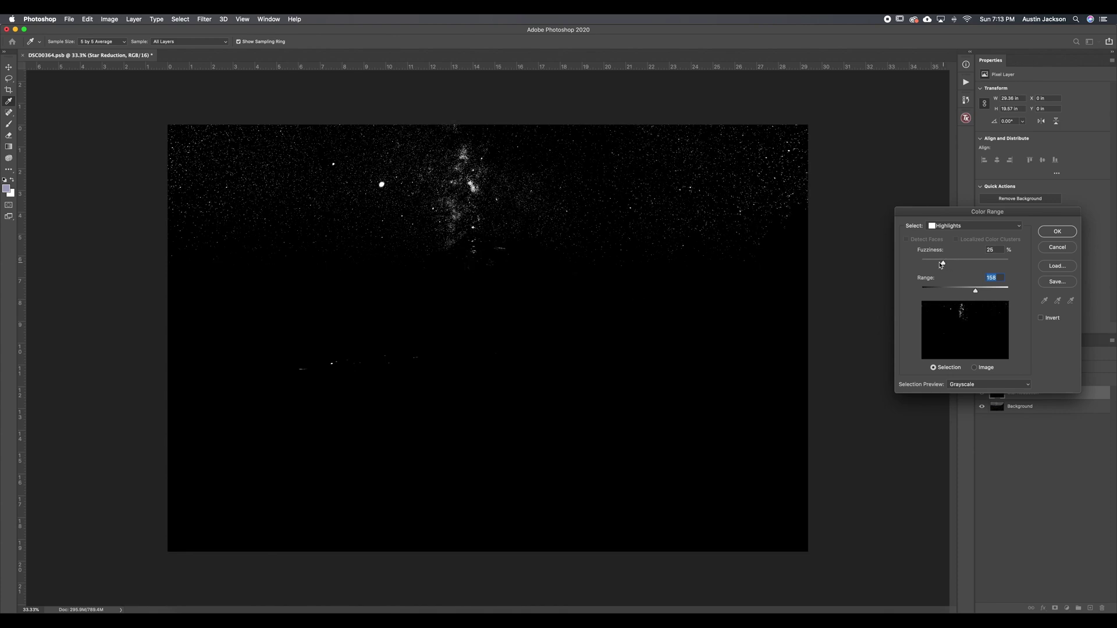
drag(942, 265, 938, 263)
drag(975, 292, 973, 292)
click(975, 293)
click(1067, 232)
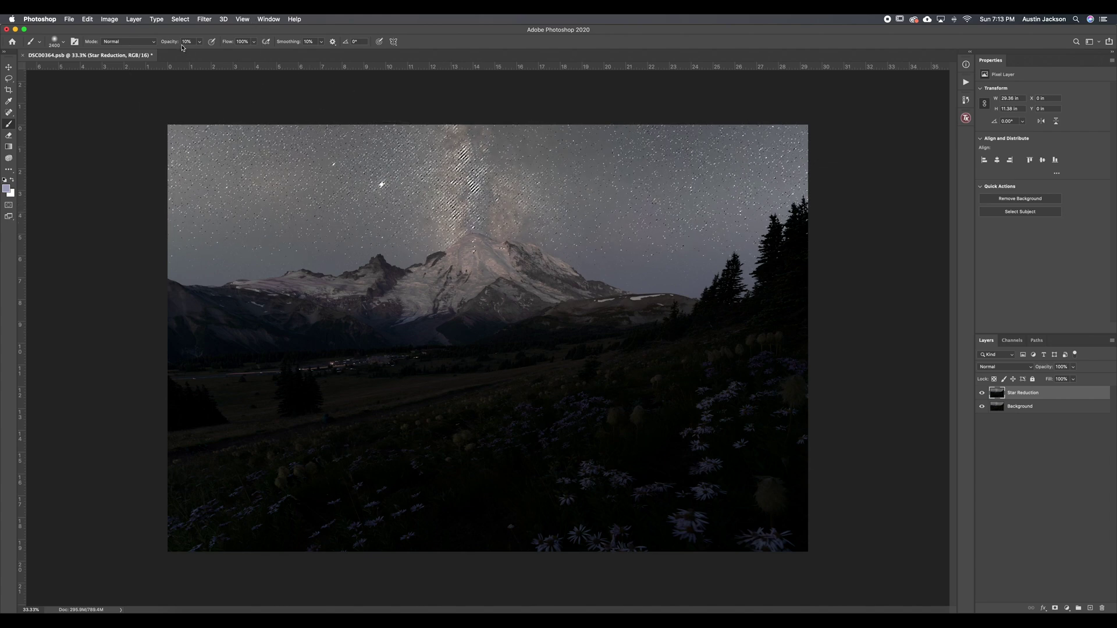
Step: Expand the star selection by 1 pixel via Select > Modify > Expand
click(186, 20)
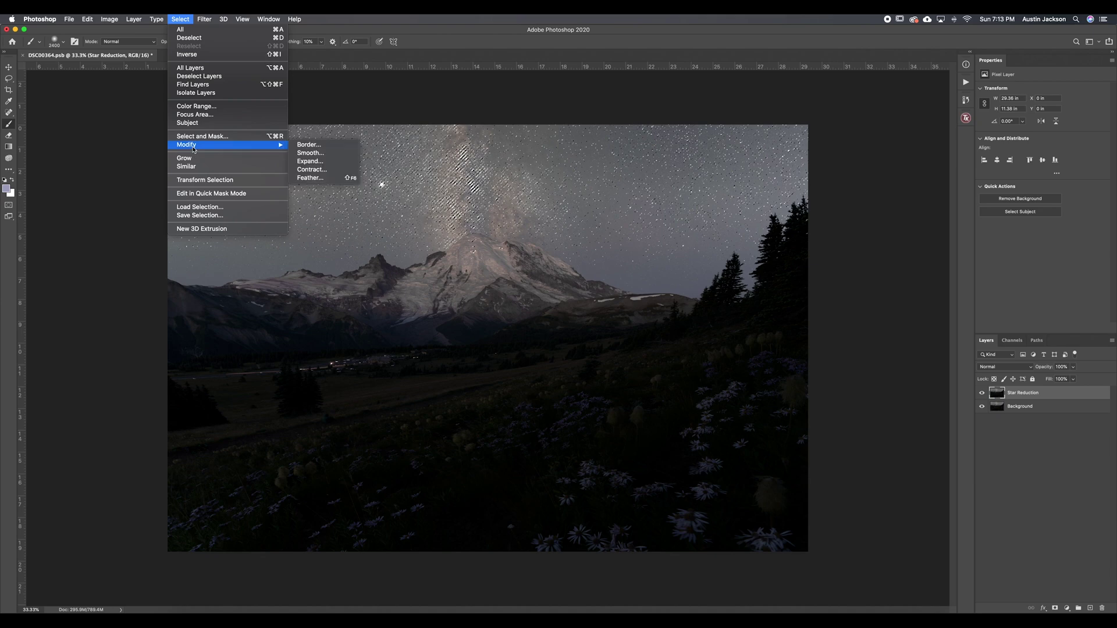
click(313, 161)
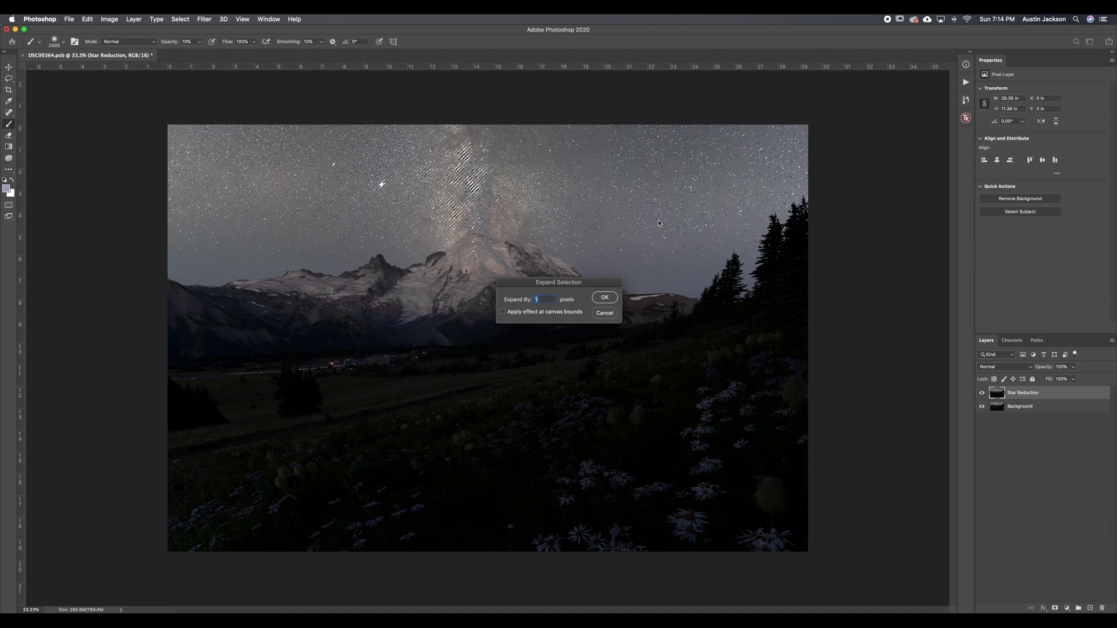
click(605, 298)
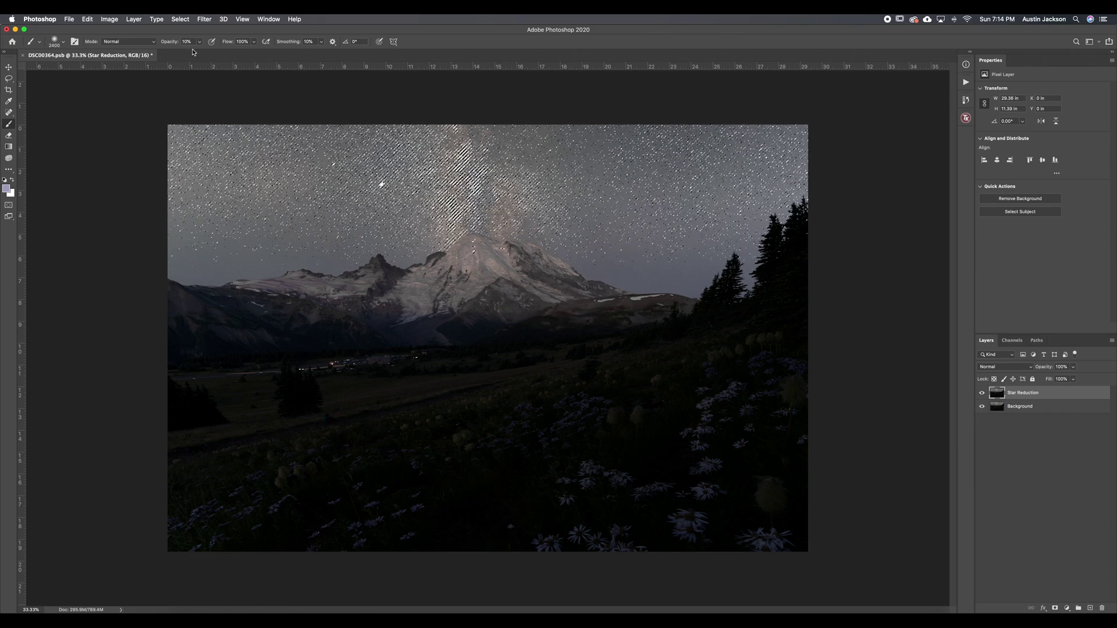
Step: Feather the star selection with a 0.5 pixel radius
click(181, 20)
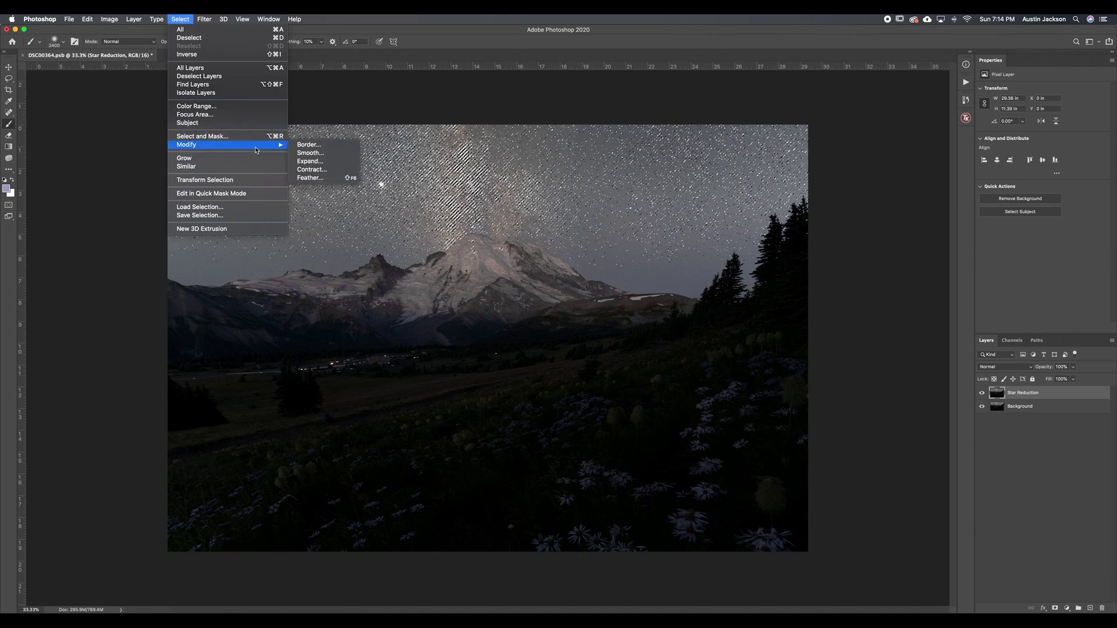
click(308, 178)
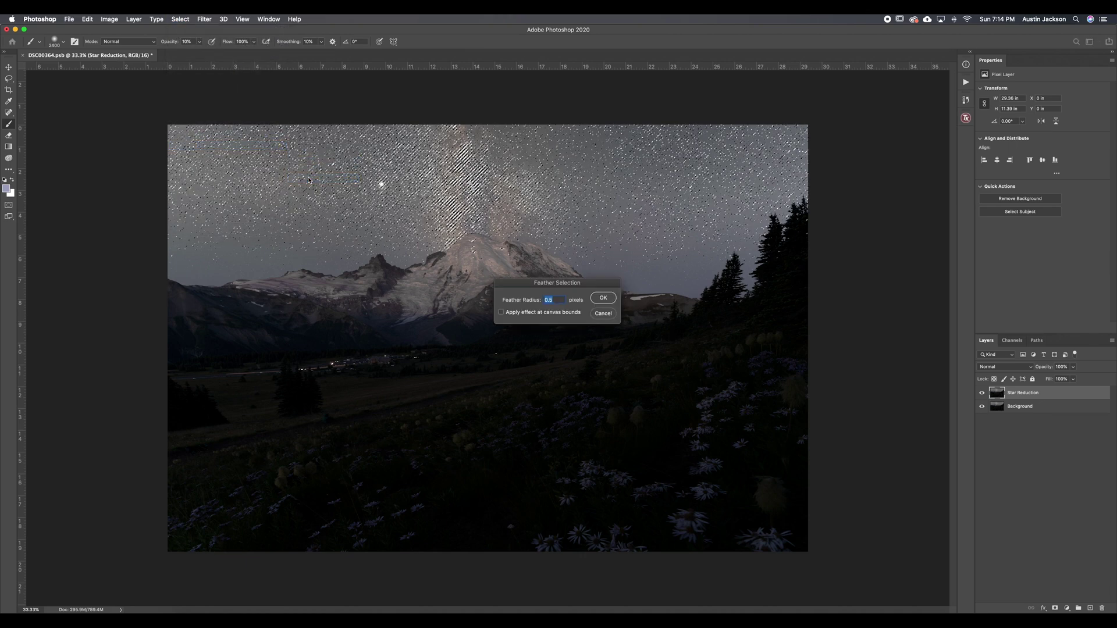
click(602, 300)
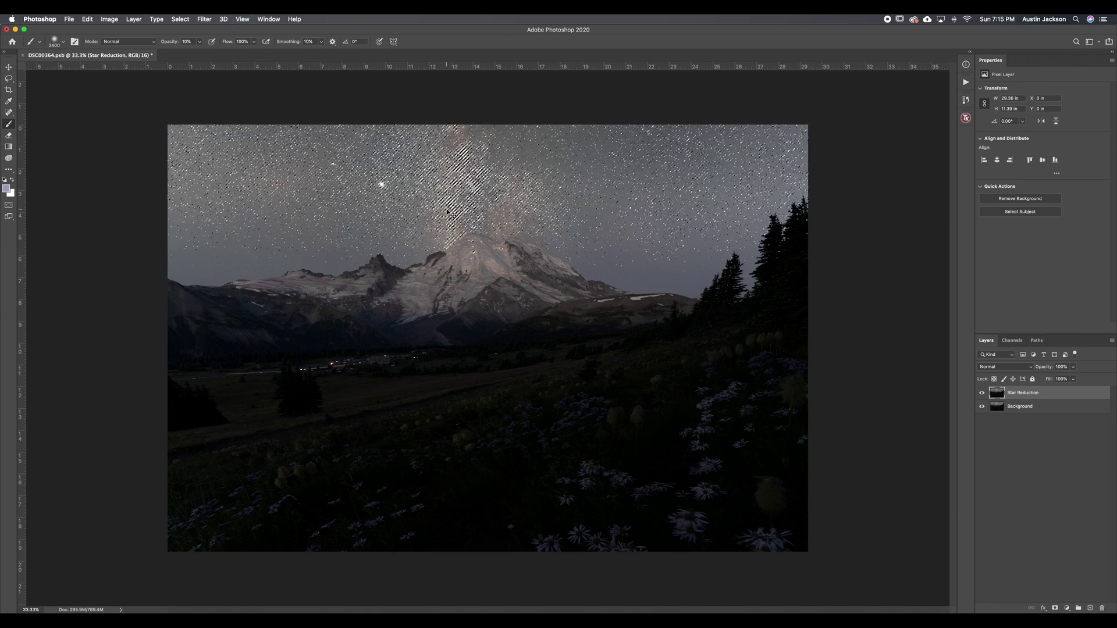
Step: Hide the selection edges with Cmd+H and bring up the Filter menu
key(super+h)
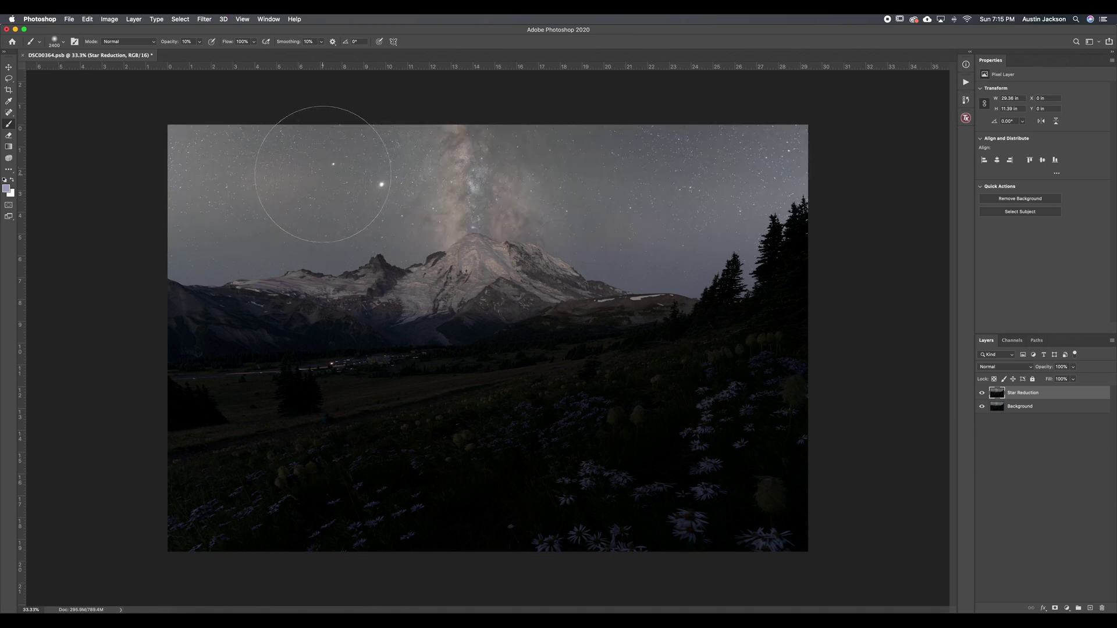
click(203, 19)
Step: Open the Minimum filter and preview a starry patch of sky at 200%
mouse_move(207, 201)
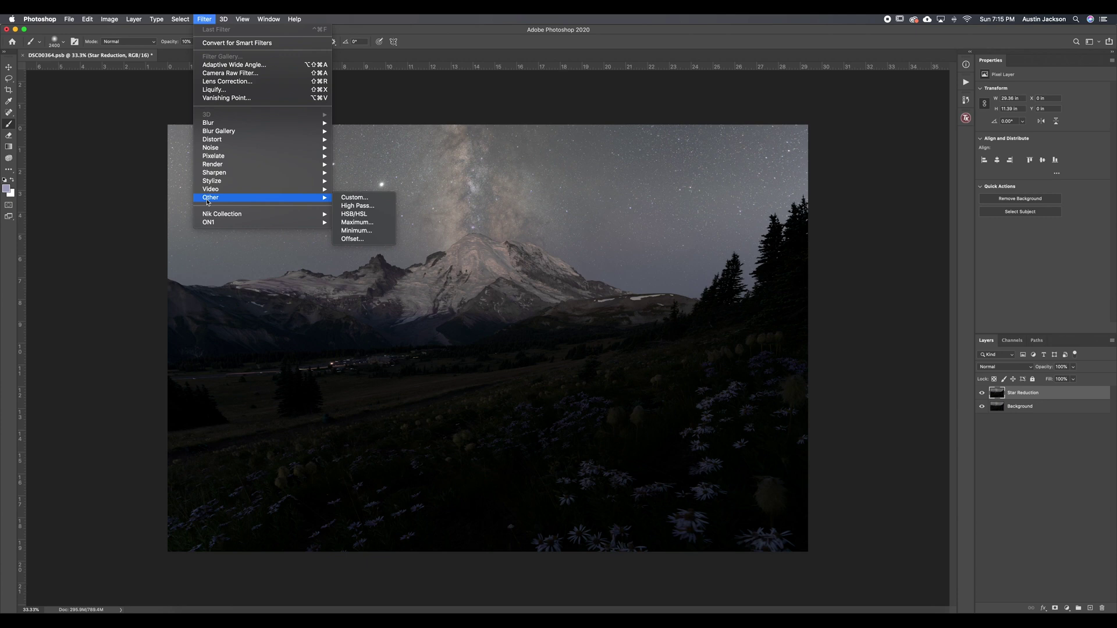
click(372, 230)
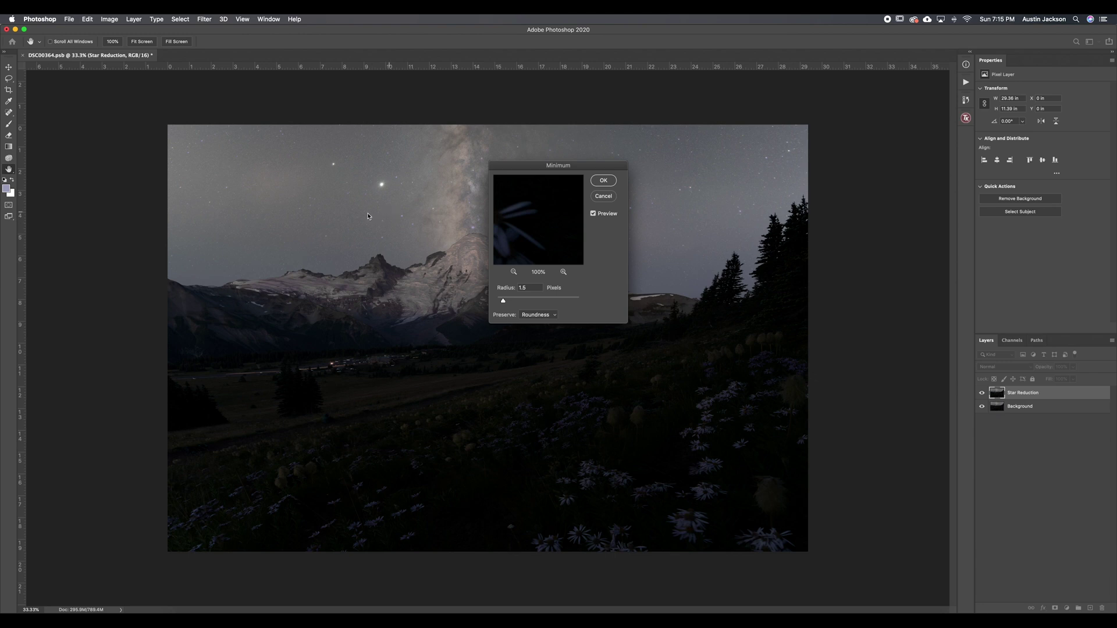
drag(527, 166, 840, 174)
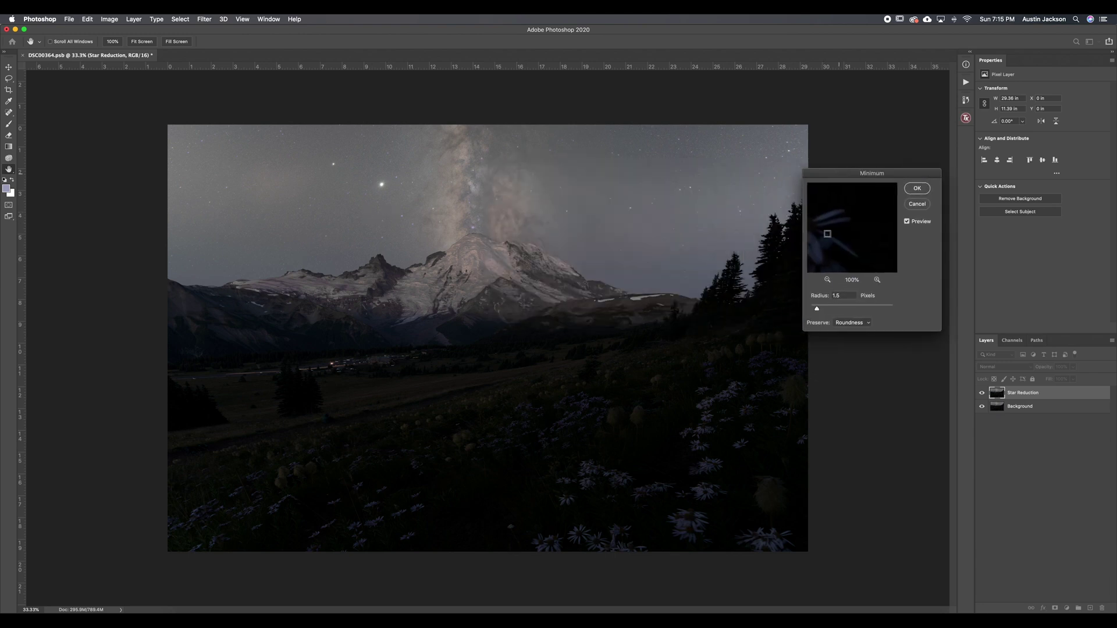
click(906, 222)
click(643, 188)
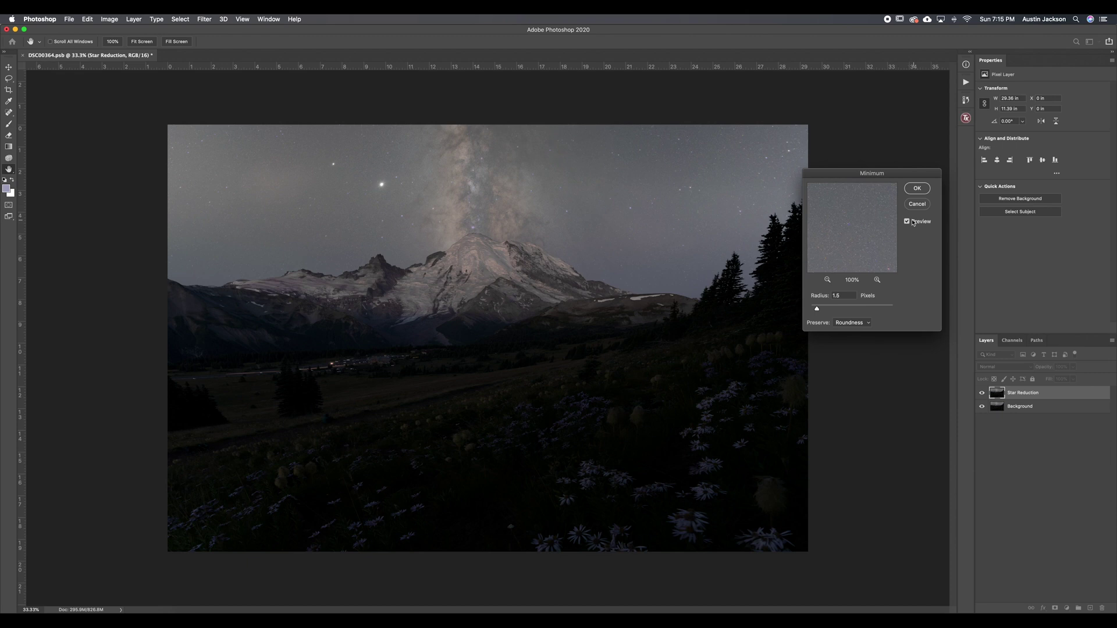
click(878, 280)
Step: Toggle the Minimum preview to compare reduced and original stars, including a bright star
click(906, 222)
click(906, 222)
click(907, 222)
click(761, 158)
click(908, 222)
click(908, 221)
click(908, 222)
Step: Set the Minimum radius to 1.0 pixel, preserve Roundness, and apply the filter
click(841, 296)
key(BackSpace)
key(BackSpace)
click(815, 310)
click(867, 323)
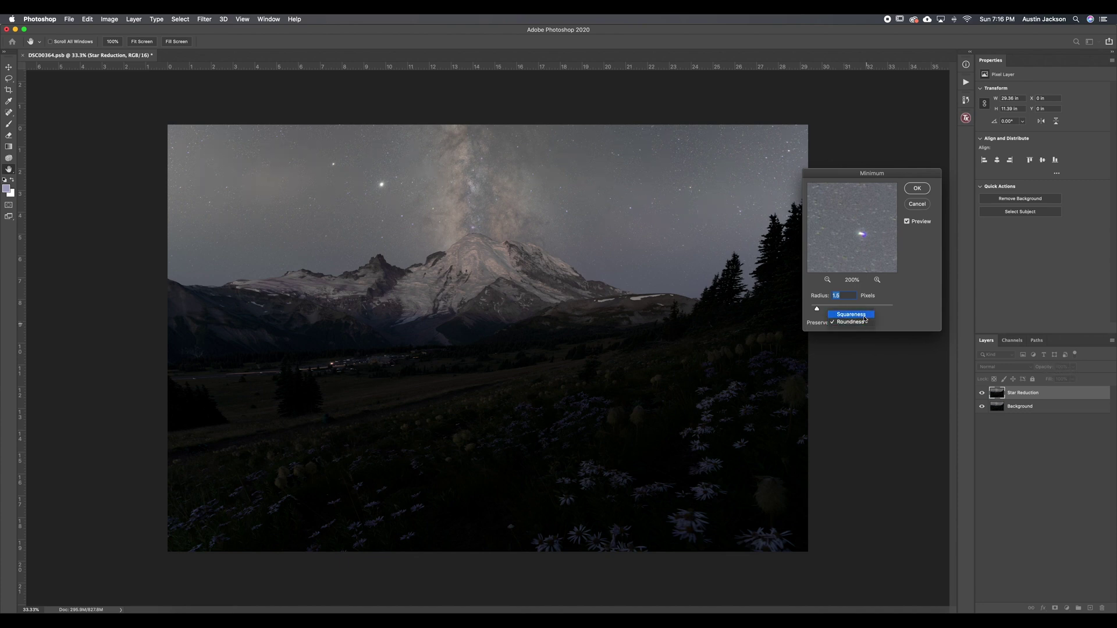
click(885, 324)
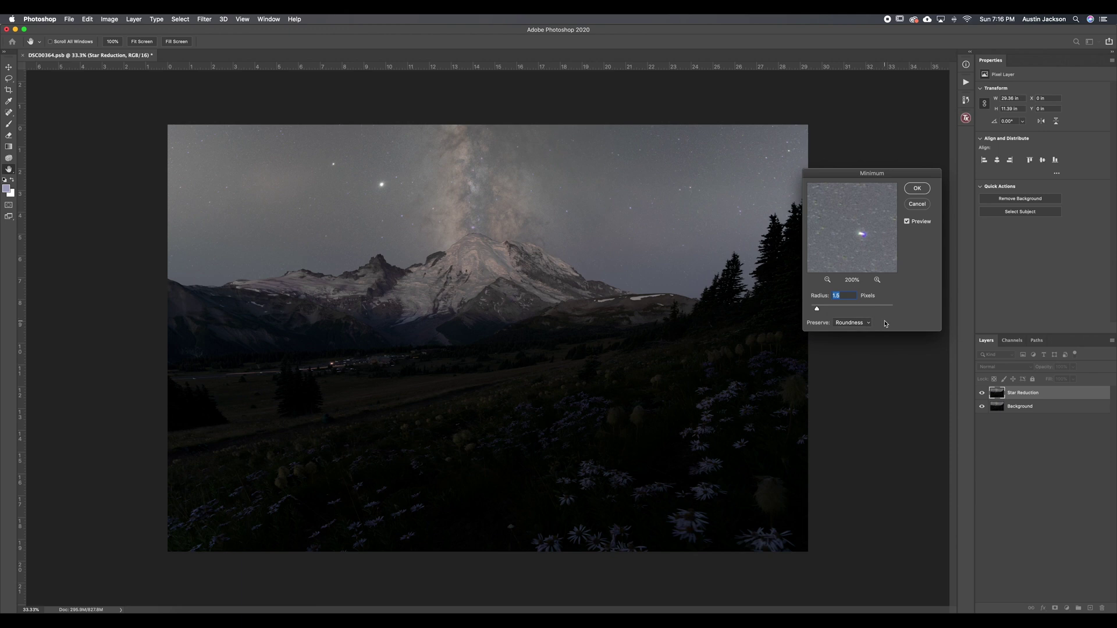
click(857, 326)
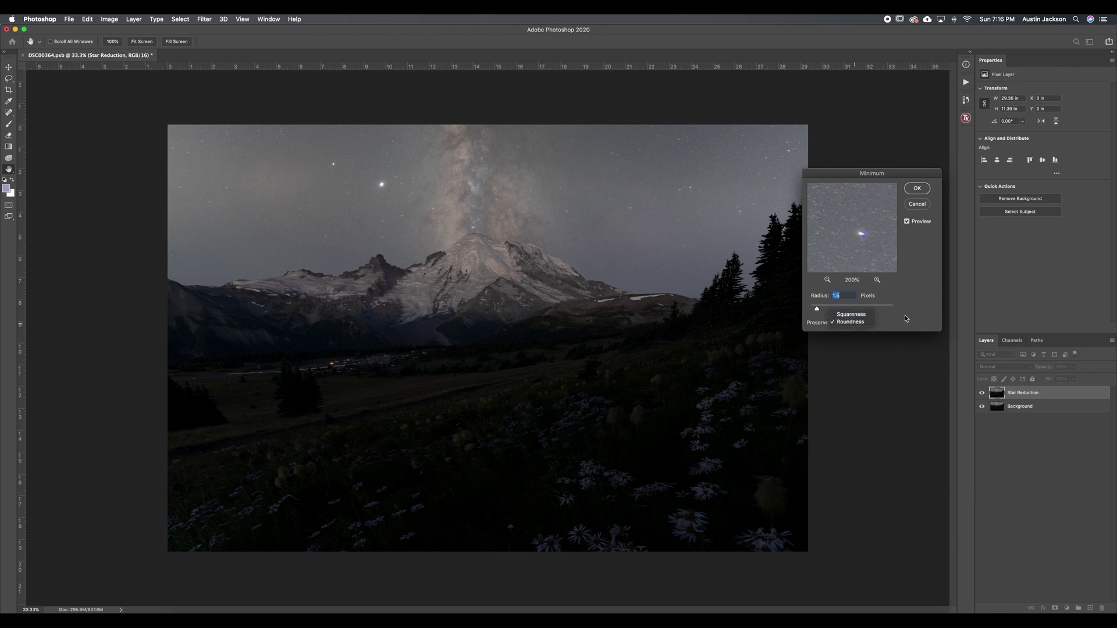
click(859, 325)
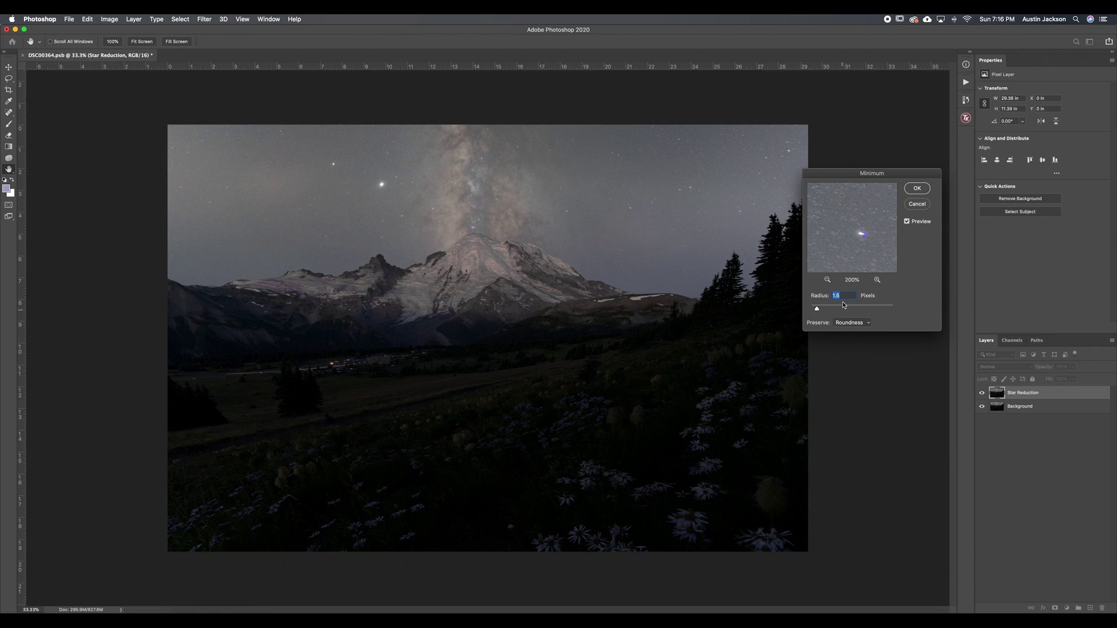
click(917, 188)
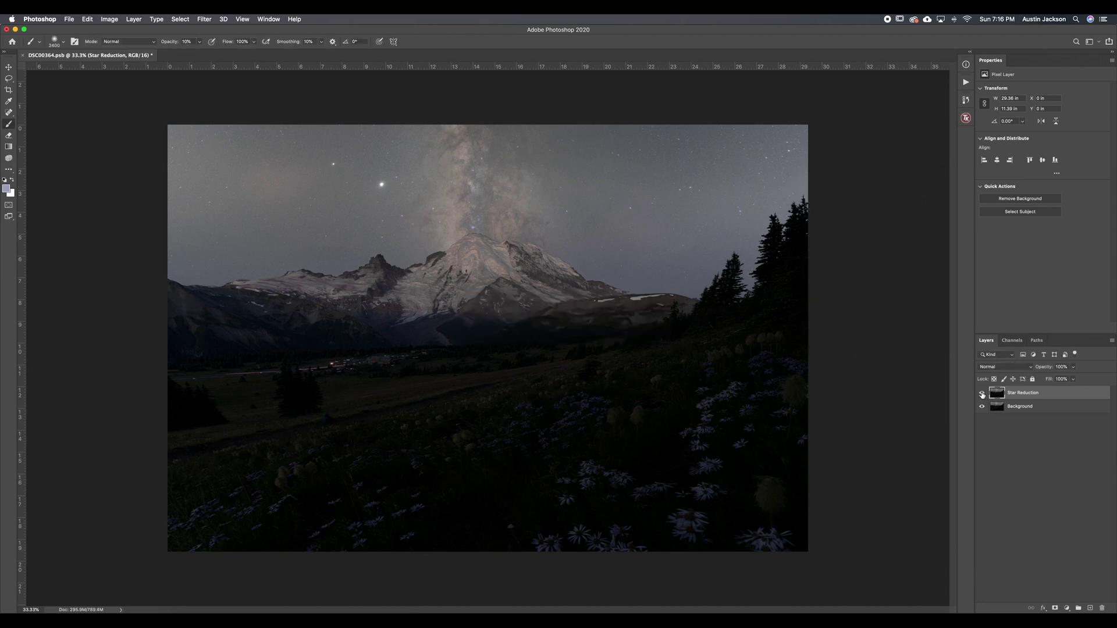
Step: Toggle the Star Reduction layer to compare, then zoom into the stars
click(982, 393)
click(982, 393)
drag(546, 208, 588, 223)
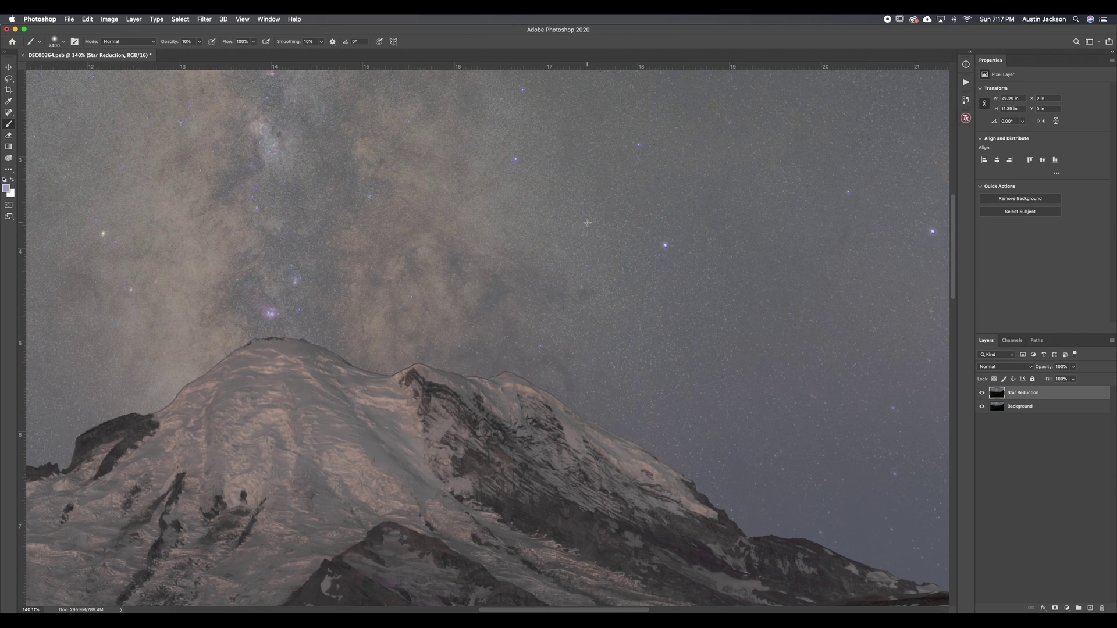
mouse_move(588, 223)
mouse_down()
mouse_move(573, 224)
mouse_move(588, 226)
mouse_up()
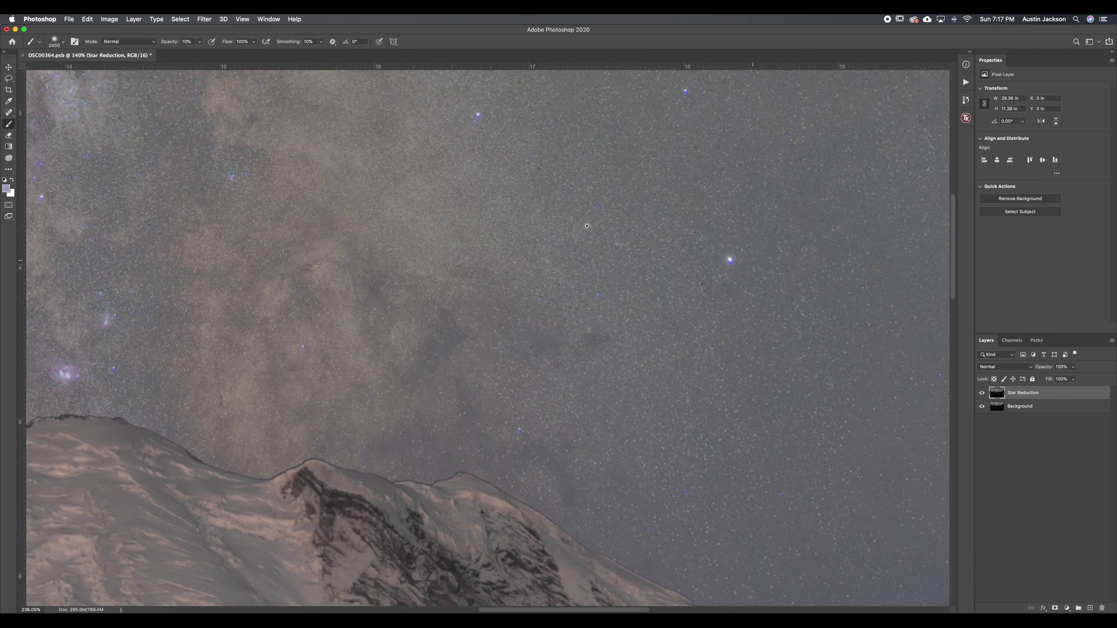
key(super+1)
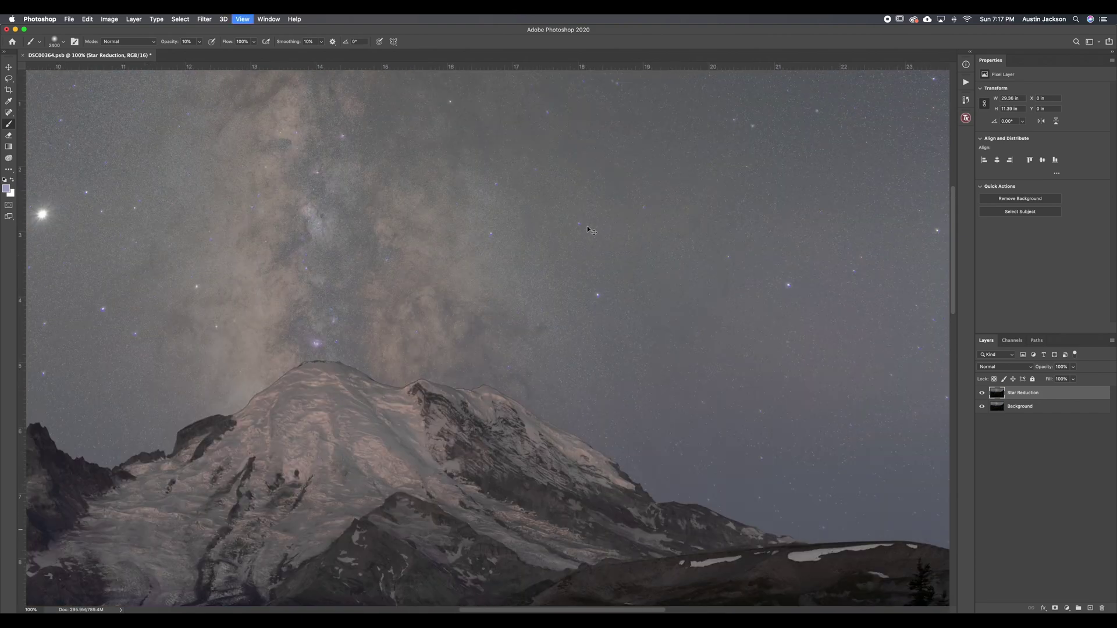
drag(579, 248, 427, 277)
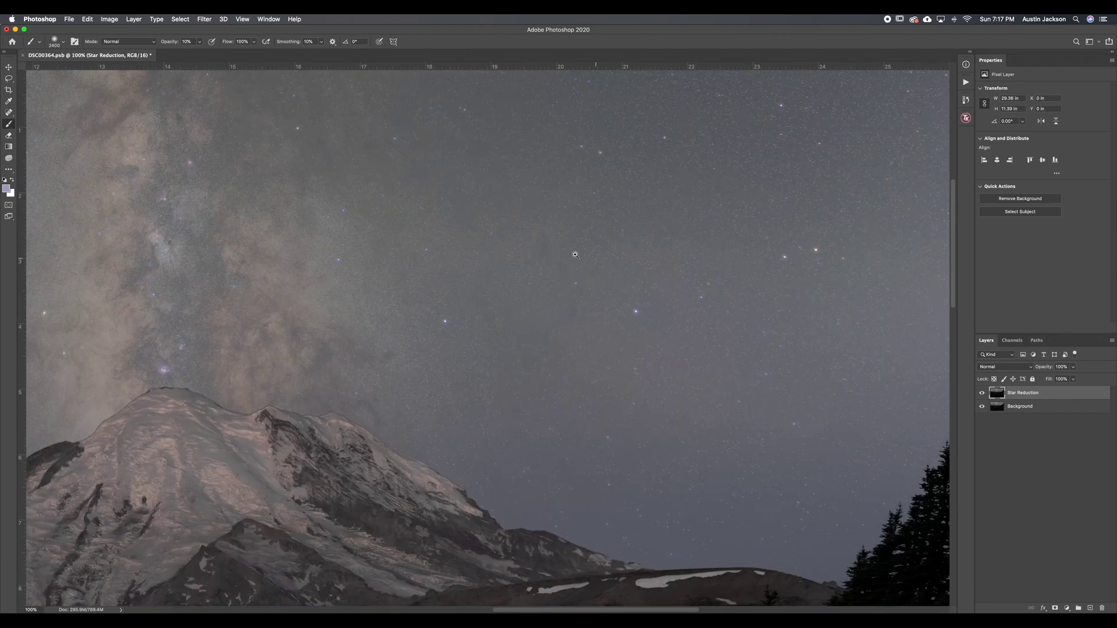
drag(575, 254, 594, 259)
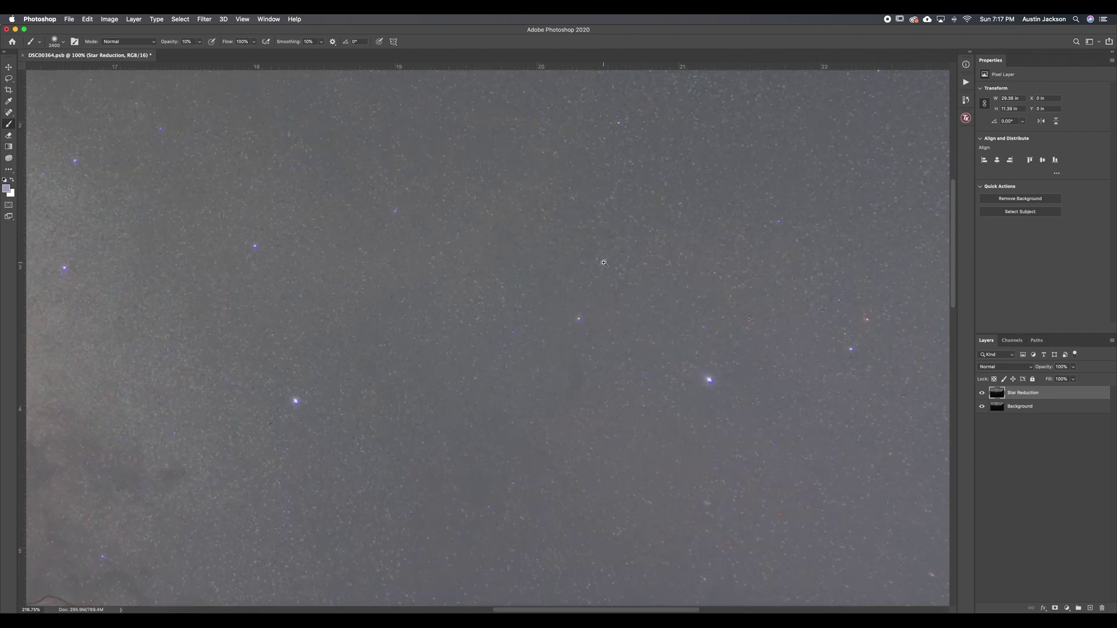
click(981, 392)
click(982, 393)
click(982, 393)
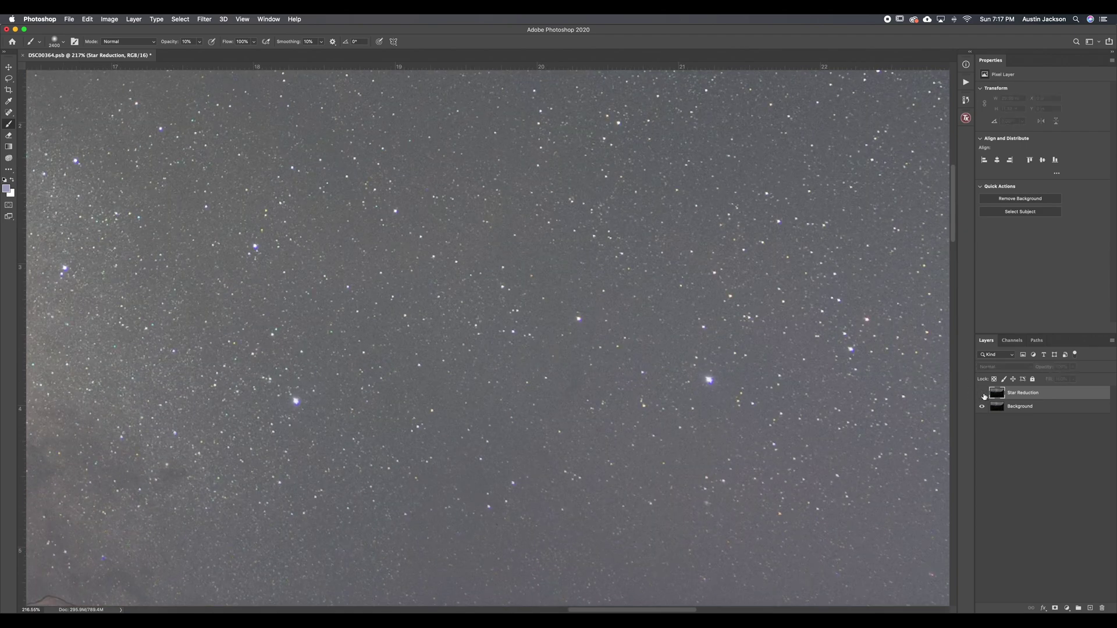
click(982, 392)
click(982, 392)
click(982, 393)
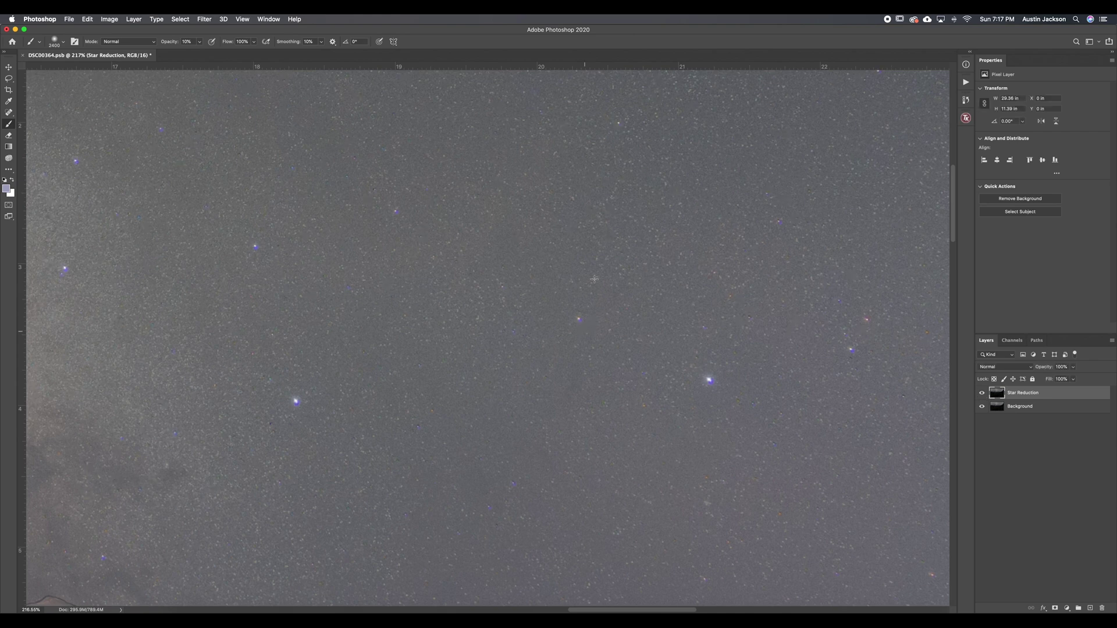
scroll(706, 232, left, 10)
scroll(705, 232, up, 3)
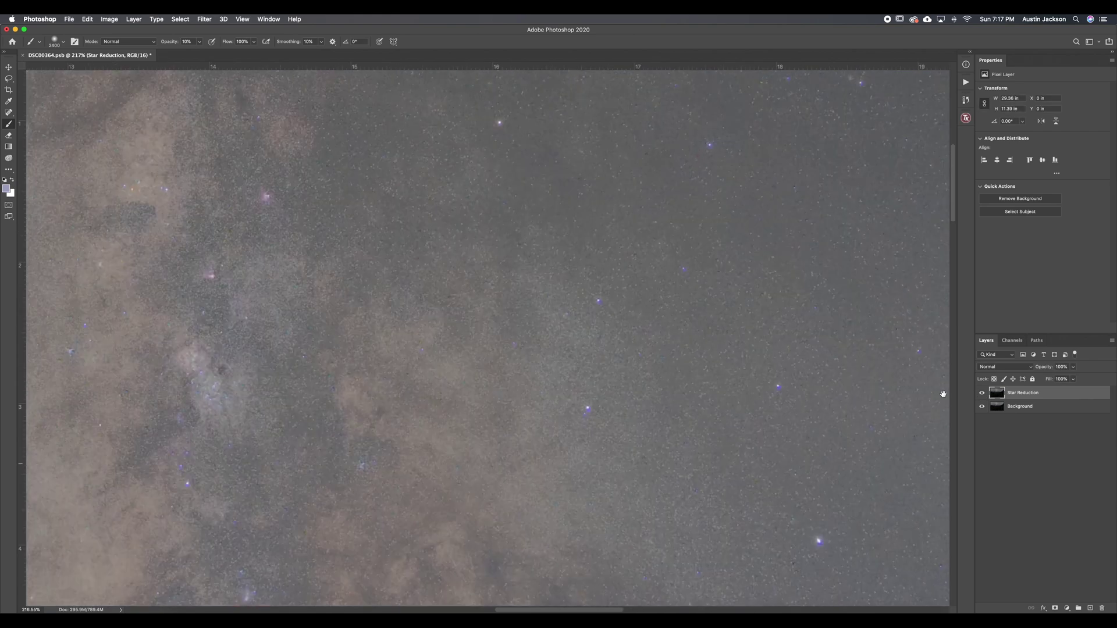
drag(339, 304, 738, 307)
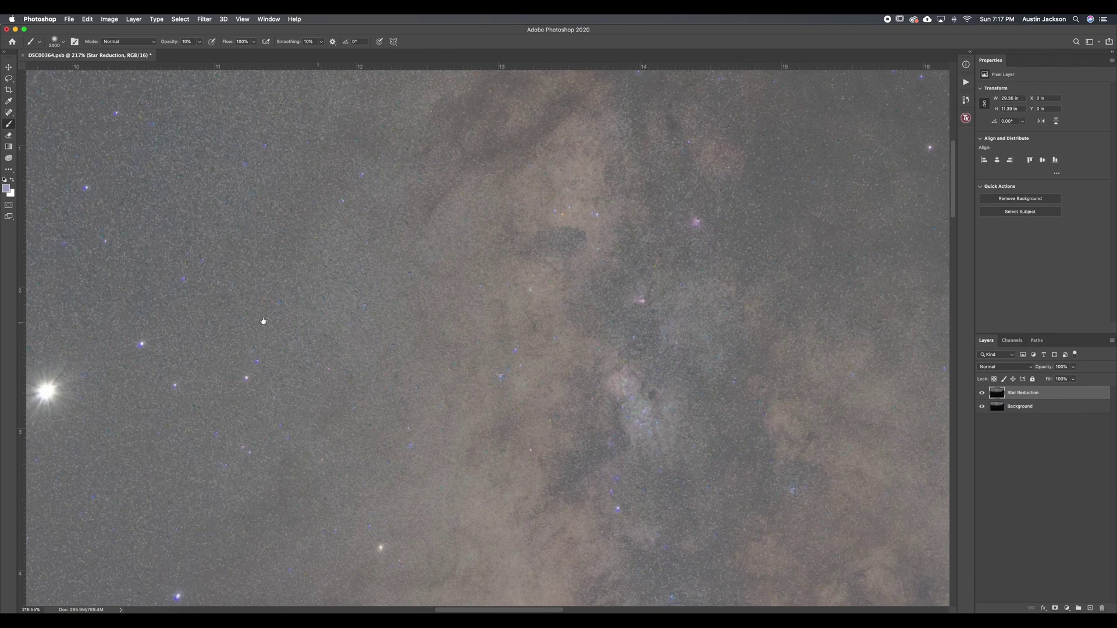
drag(262, 319, 683, 379)
drag(324, 269, 658, 335)
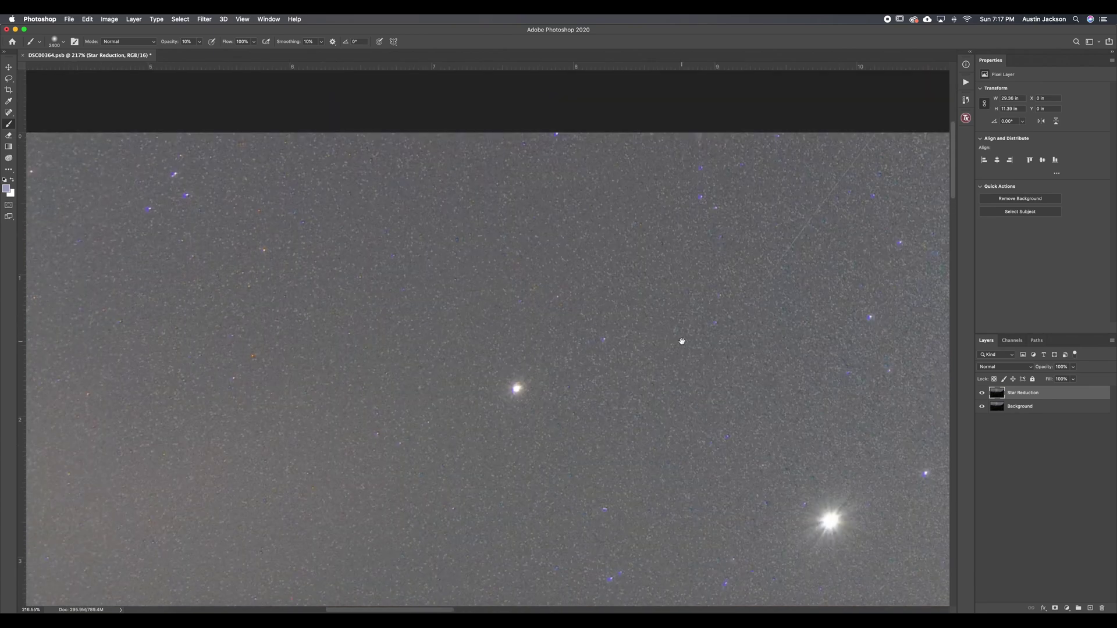
scroll(723, 300, down, 2)
scroll(723, 300, left, 2)
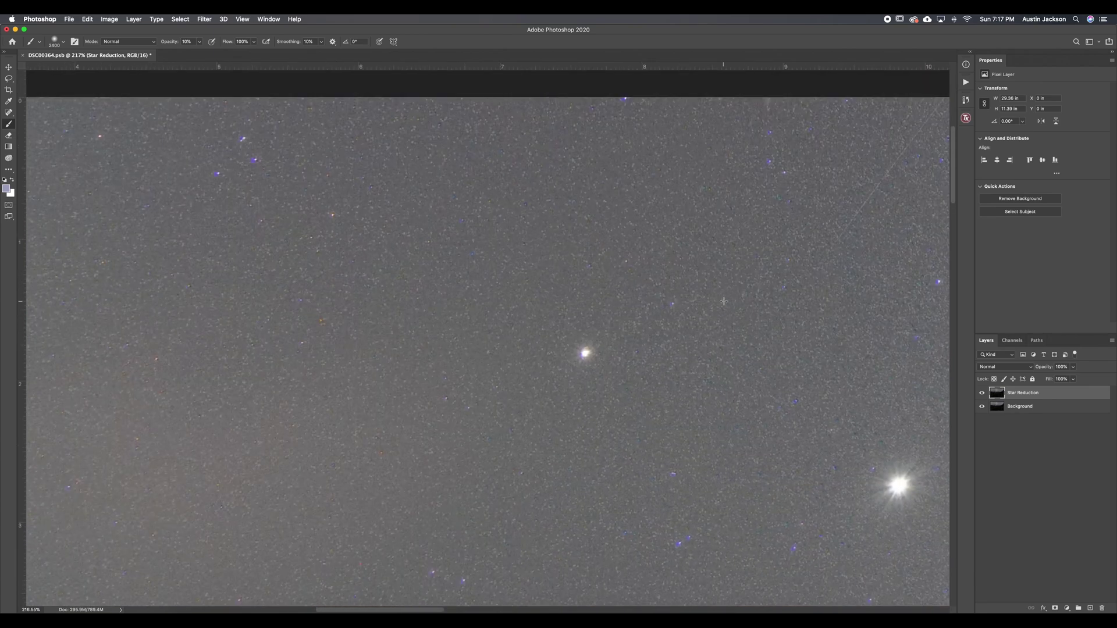
click(982, 393)
click(981, 393)
drag(540, 246, 564, 251)
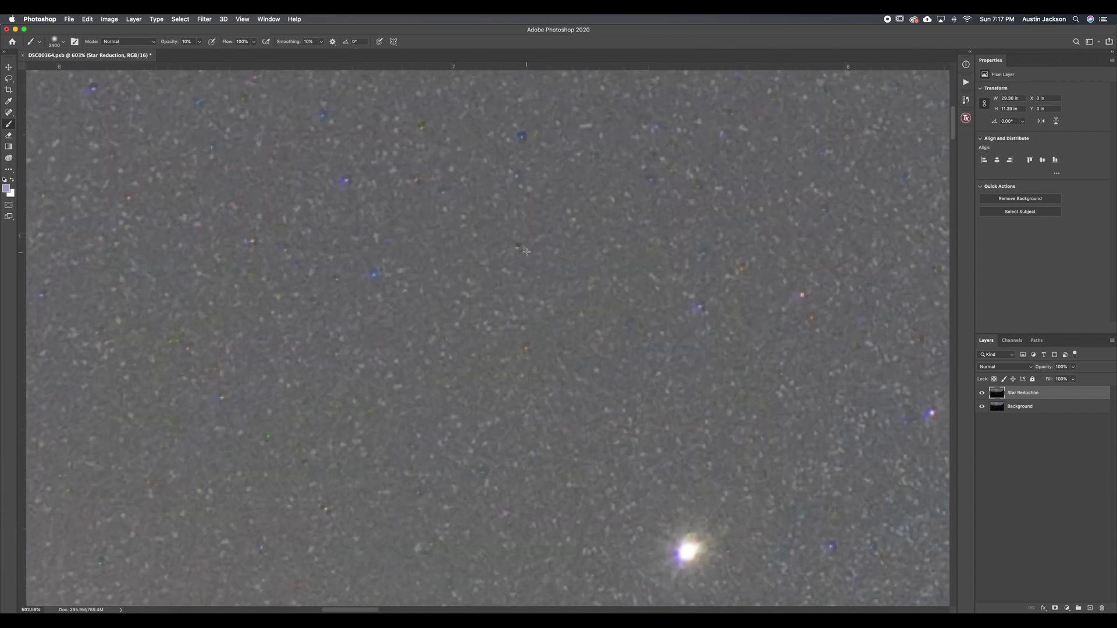
key(super+minus)
key(super+minus)
key(super+minus)
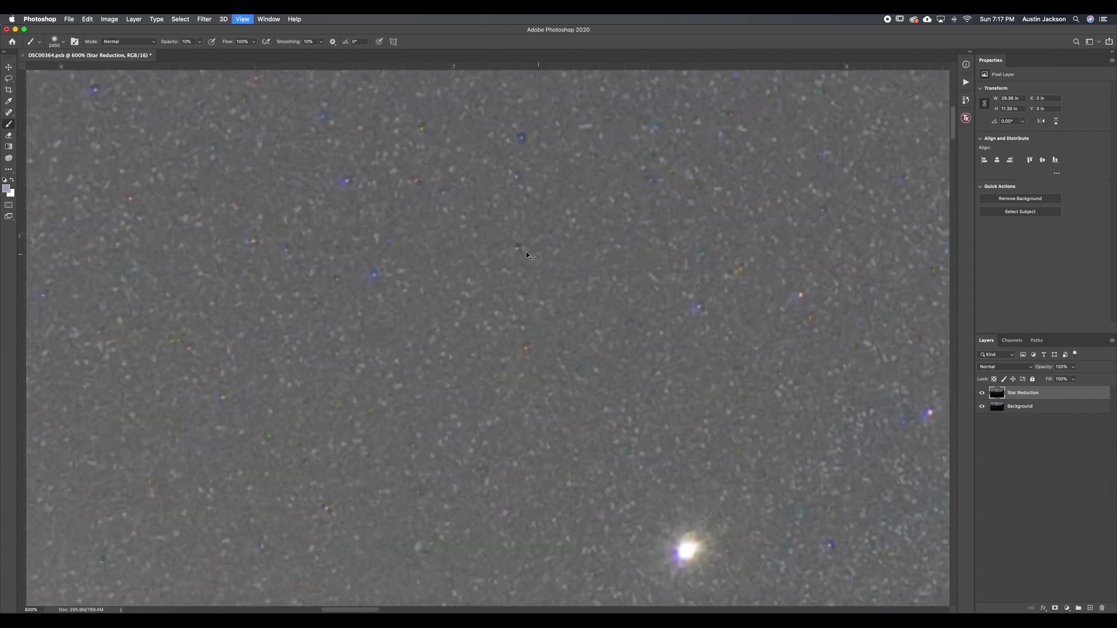
key(super+minus)
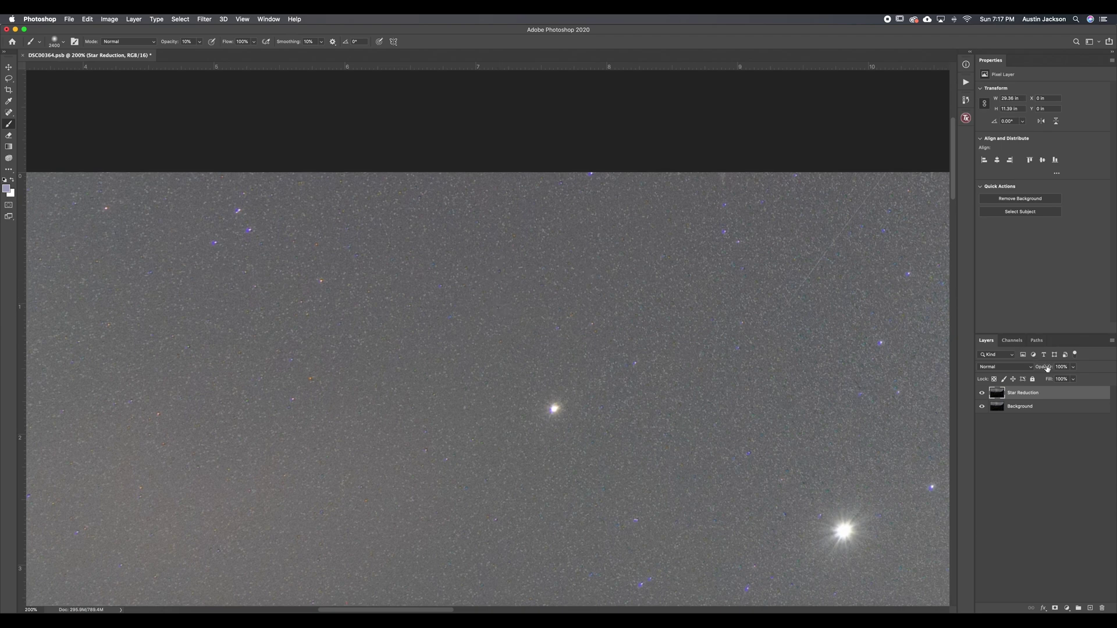
Step: Lower Star Reduction opacity to 76% and toggle the layer to compare
drag(1045, 369, 1045, 370)
click(982, 393)
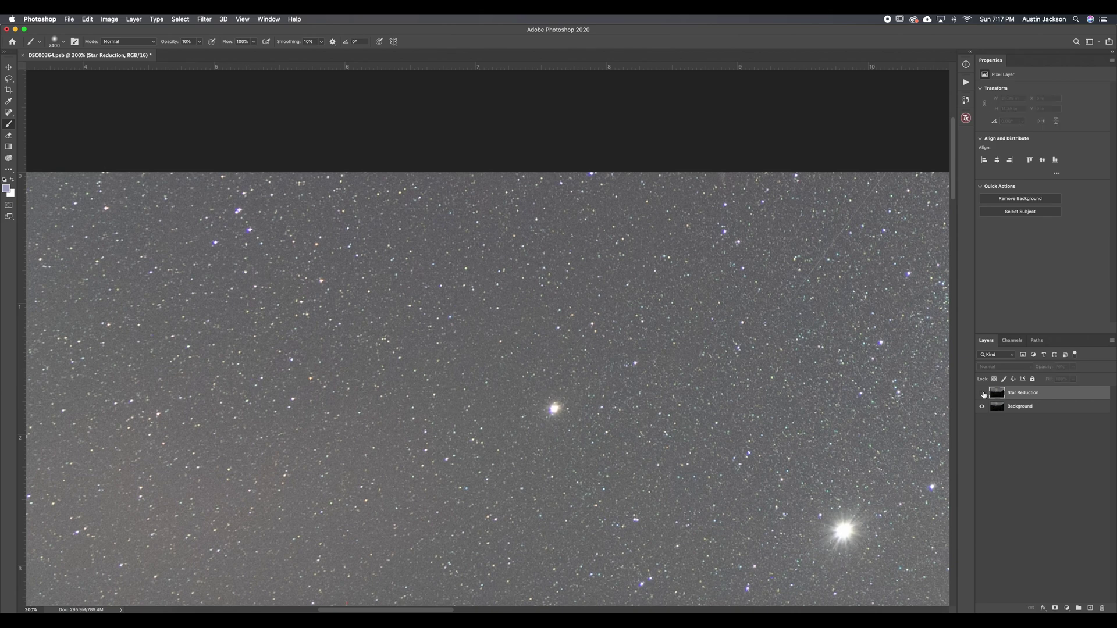
click(983, 393)
click(983, 393)
click(982, 394)
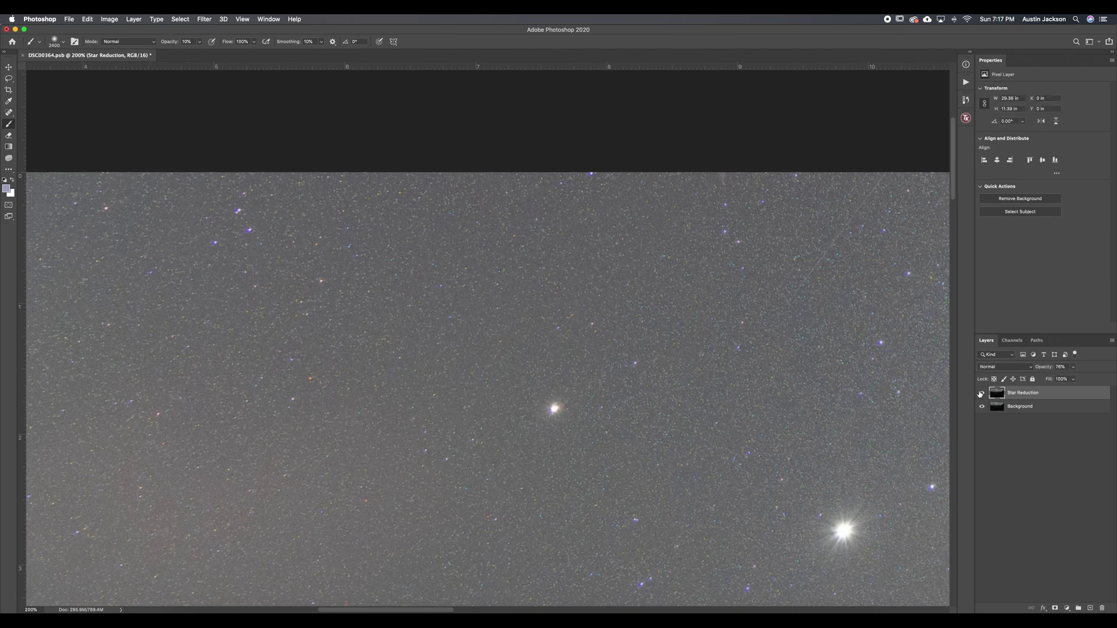
Step: Fit the whole photo on screen and open the New Adjustment Layer list
drag(310, 140, 274, 114)
scroll(274, 114, right, 7)
scroll(275, 114, down, 3)
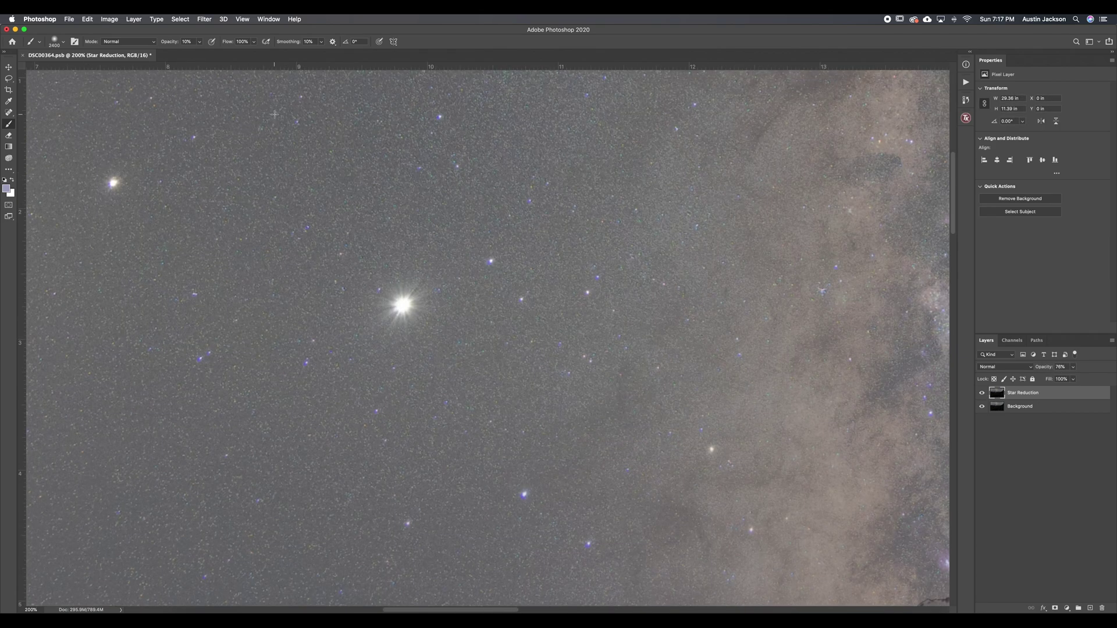
key(super+0)
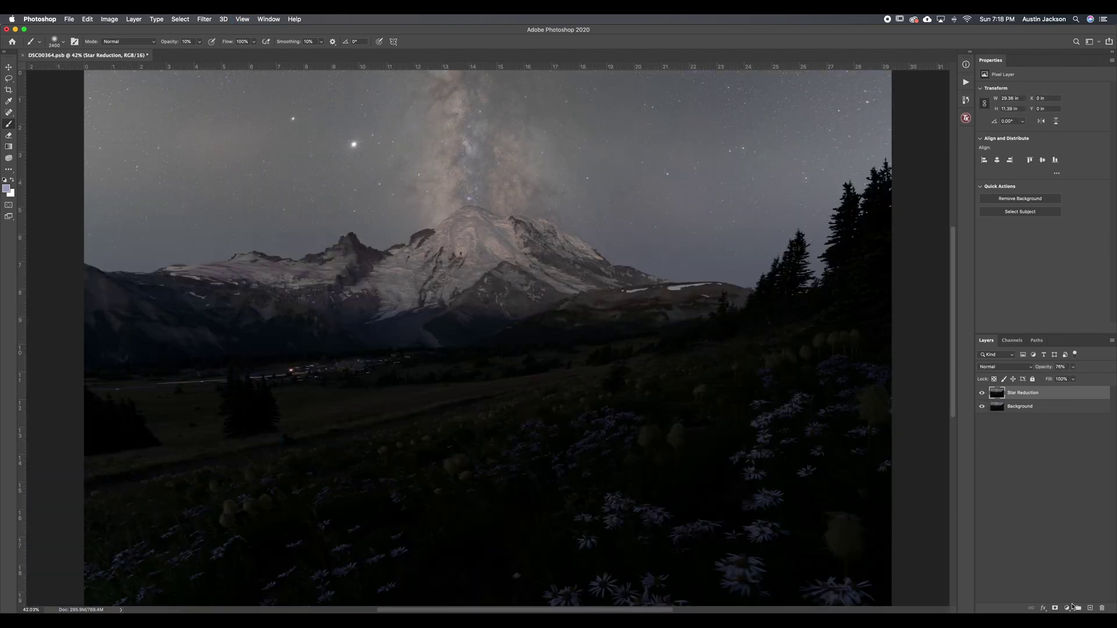
drag(810, 361, 510, 151)
click(1066, 609)
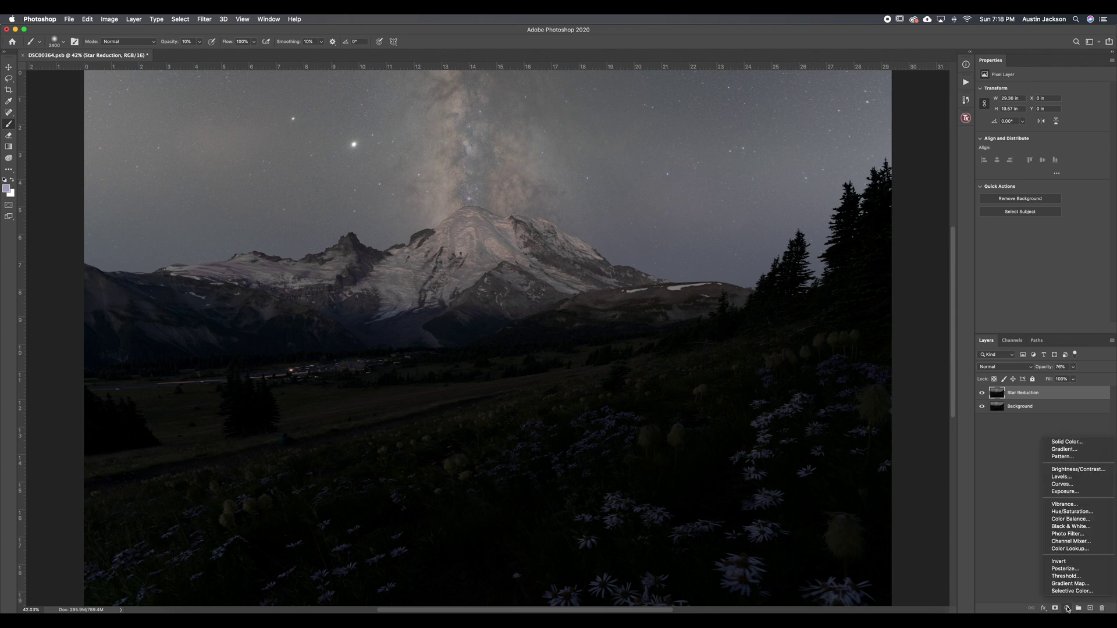
Step: Add a Curves layer with an S-curve: shadows pulled down, highlights lifted
click(1061, 484)
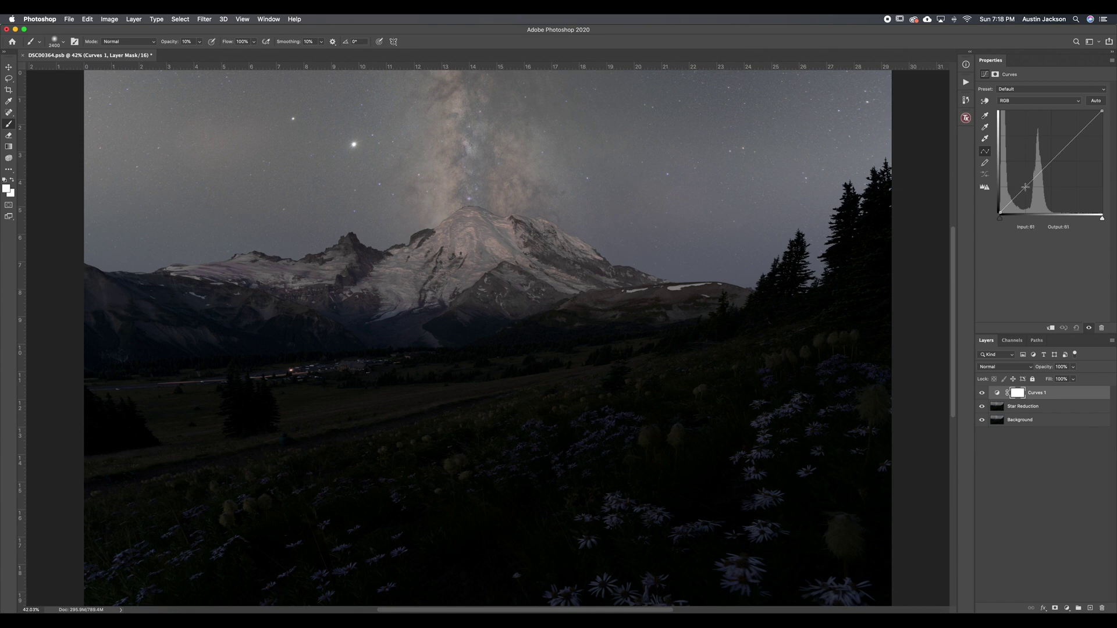
drag(1024, 187, 1026, 191)
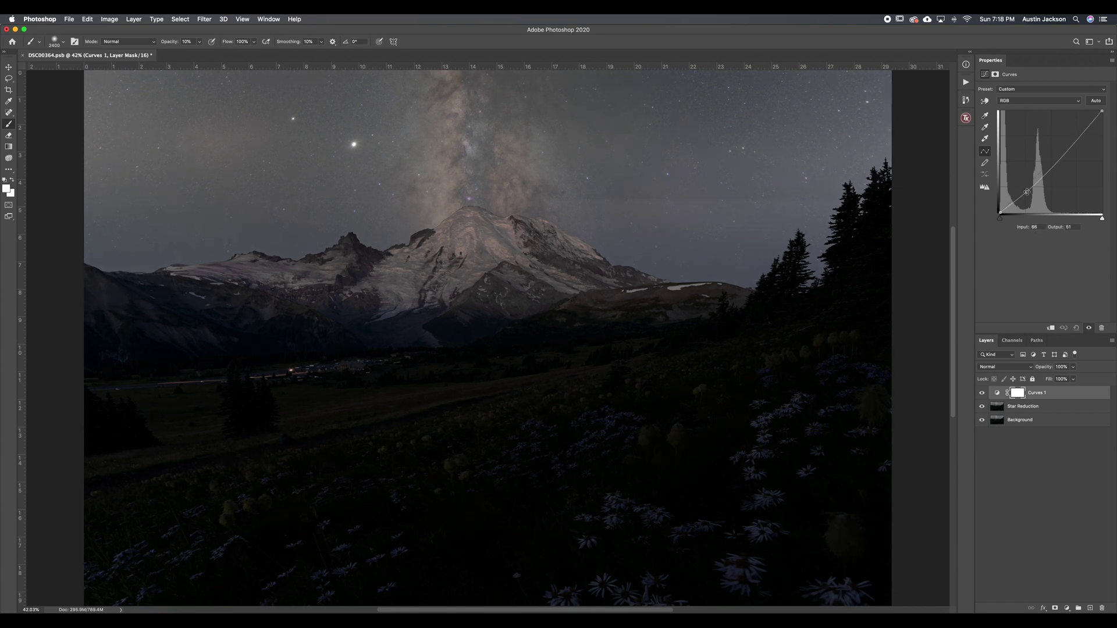
drag(1077, 140, 1069, 128)
drag(1027, 192, 1027, 194)
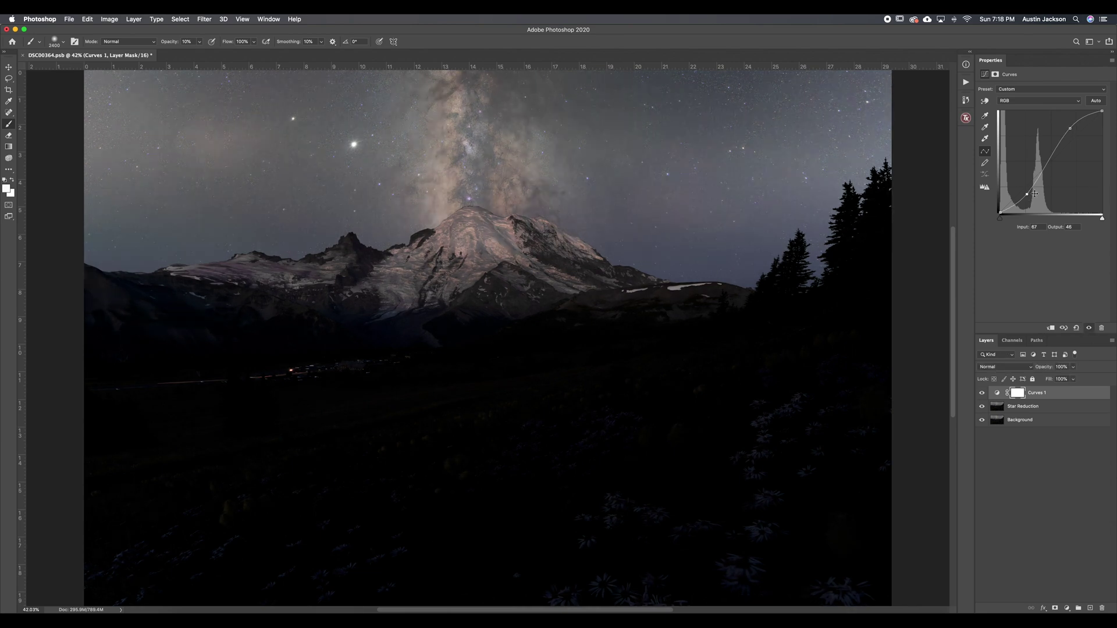
drag(1026, 195, 1026, 197)
drag(1070, 128, 1069, 128)
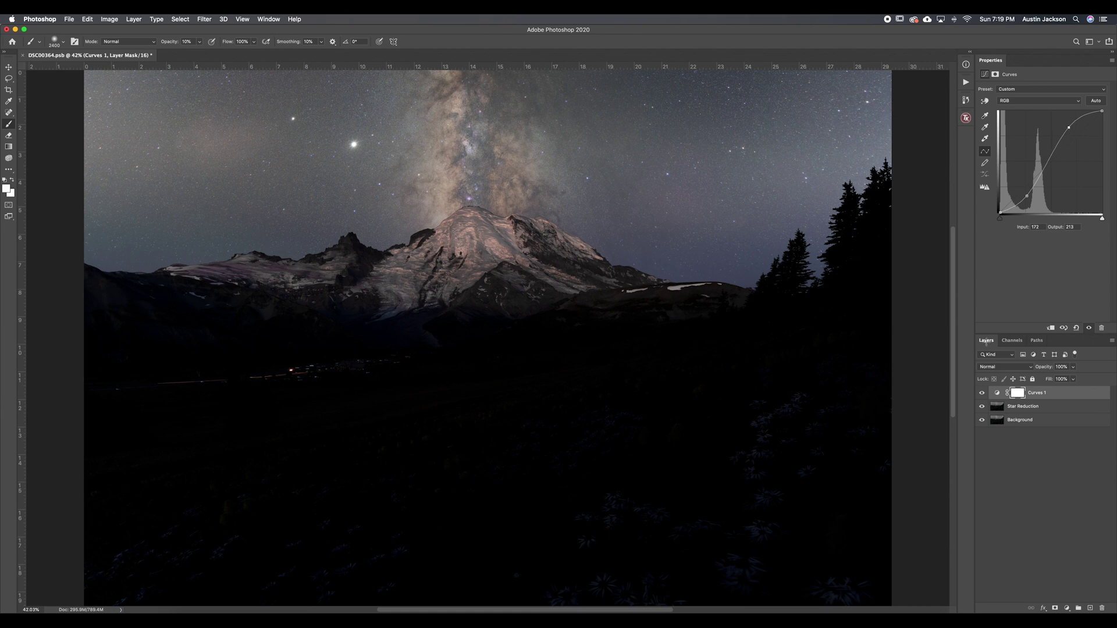
Step: Toggle Curves 1 on and off to compare, then hide the Star Reduction layer
click(981, 393)
click(981, 394)
click(982, 407)
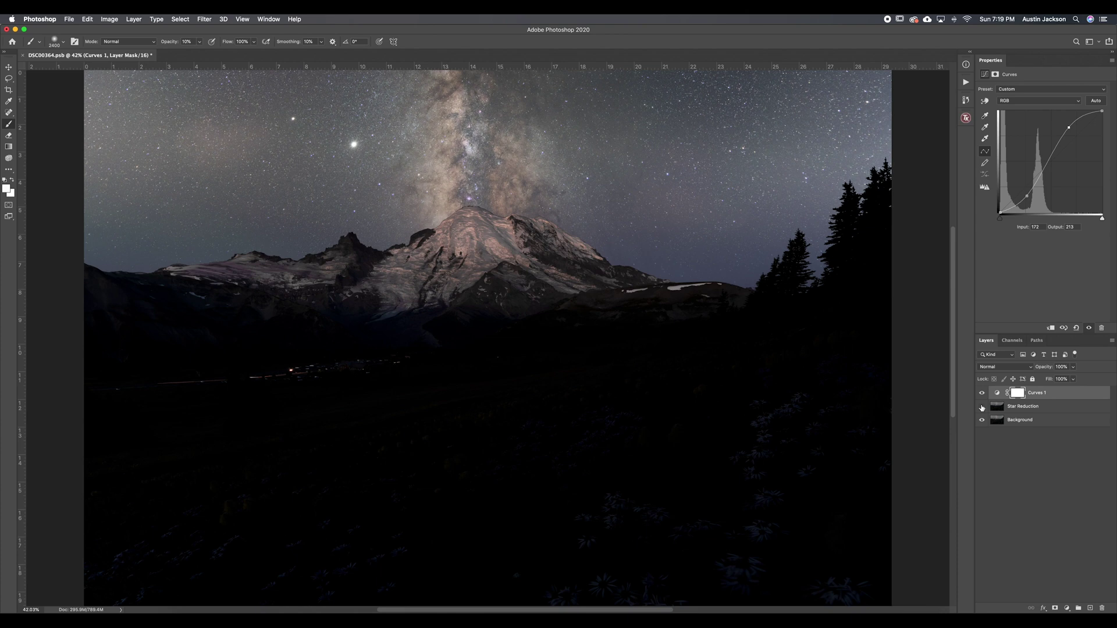
Step: Zoom out with Cmd+minus and toggle the Star Reduction layer to compare original stars
key(super+minus)
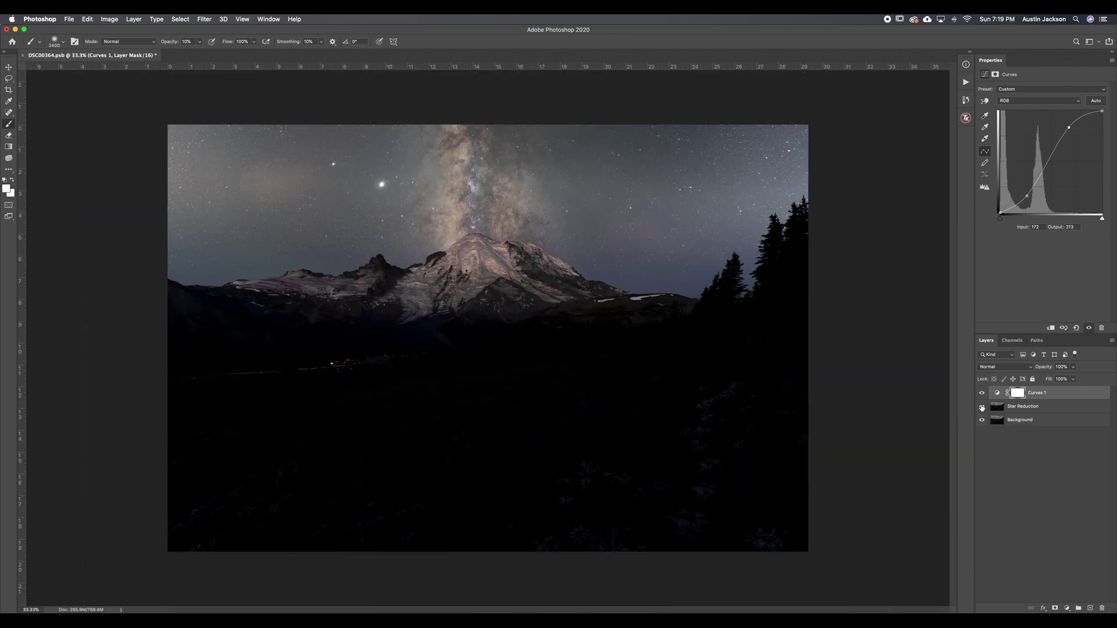
click(982, 407)
click(982, 407)
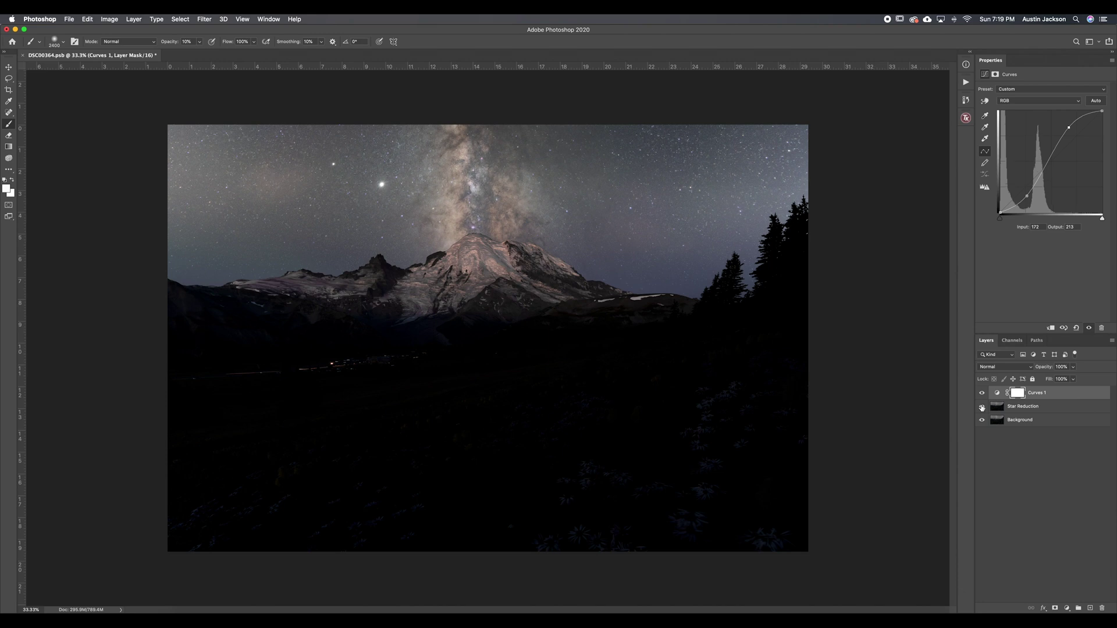